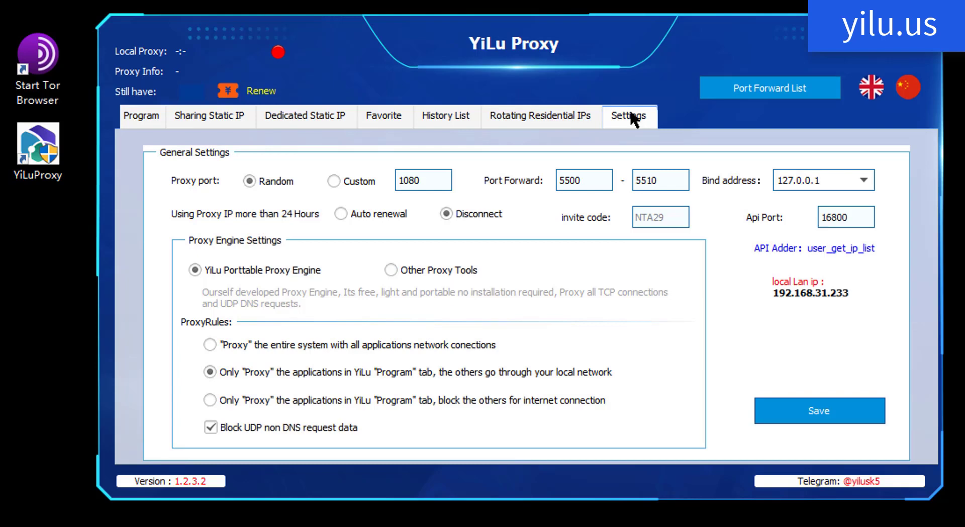
- Switch the proxy port from Random to Custom, set it to 2000, and save the settings
key("Right")
key("Left")
key("space")
key("Tab")
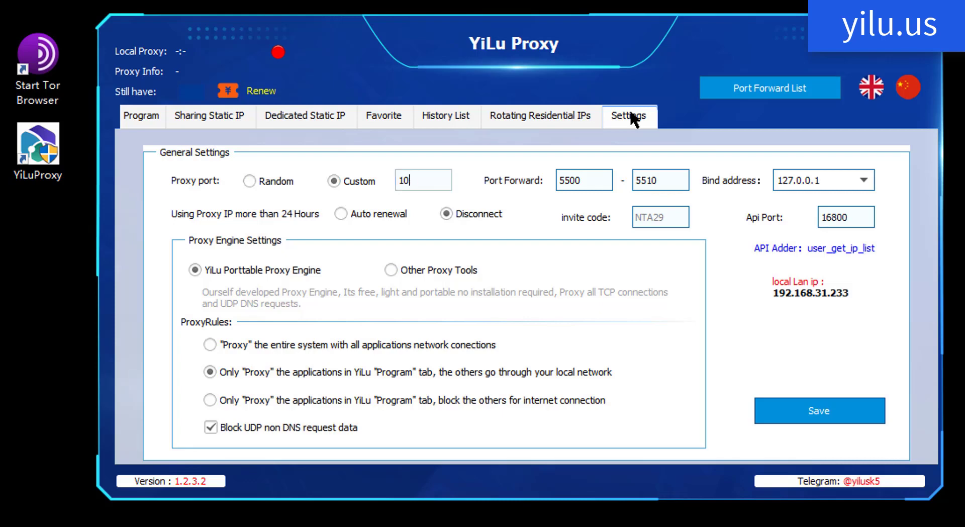
key("BackSpace")
key("BackSpace")
type("2000")
key("Tab")
key("shift+Tab")
key("Tab")
key("Tab")
key("Tab")
key("Tab")
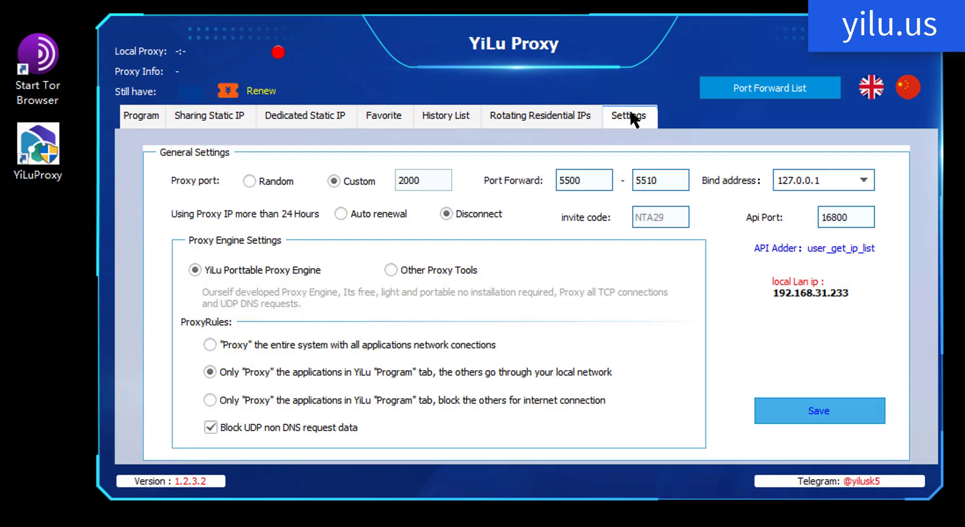
key("Return")
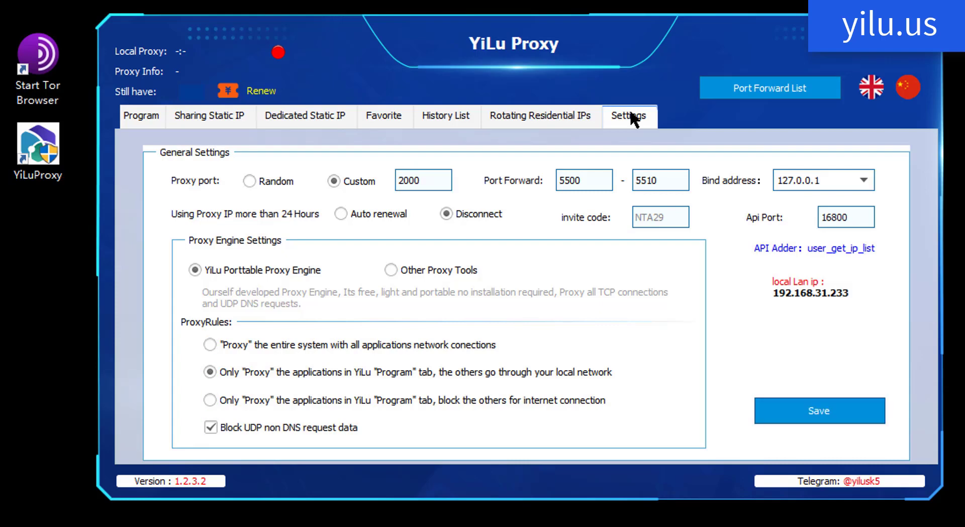
- Connect to the dedicated static IP 204.188.193.105 in Chicago
key("ctrl+Tab")
key("ctrl+Tab")
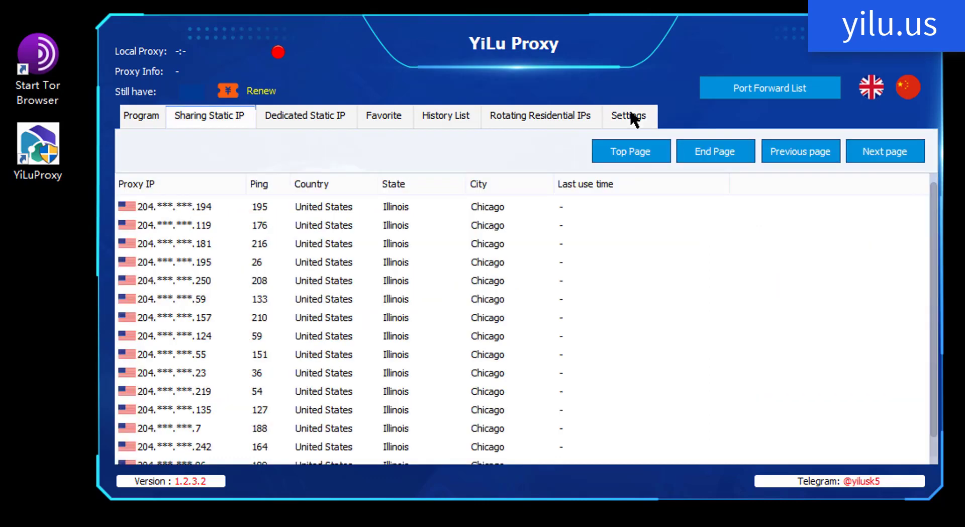
key("ctrl+Tab")
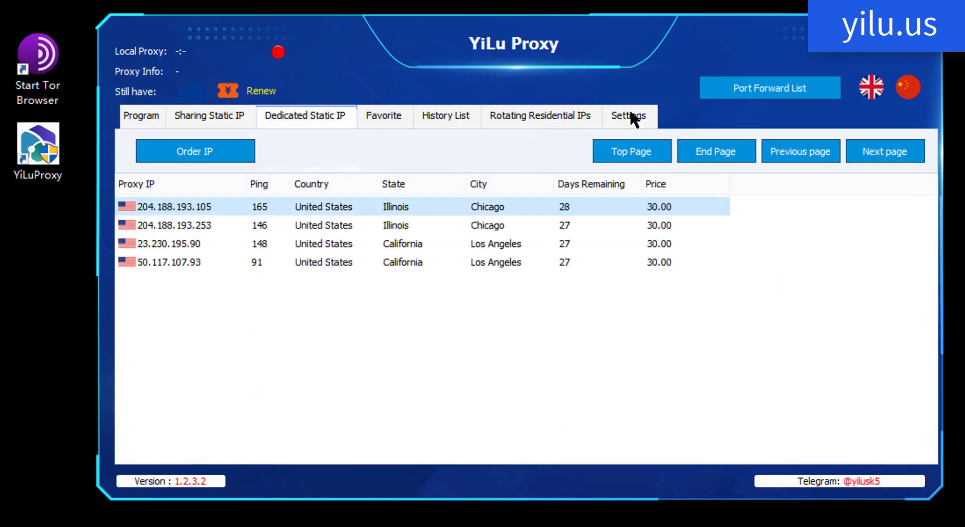
key("Return")
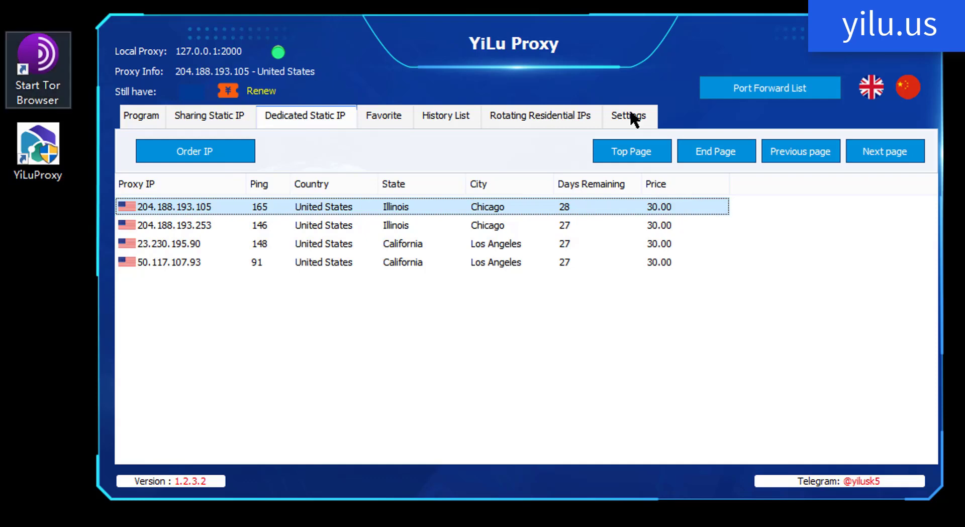
- Launch Tor Browser and open the advanced settings for how it connects to the internet
left_click(36, 85)
double_click(37, 84)
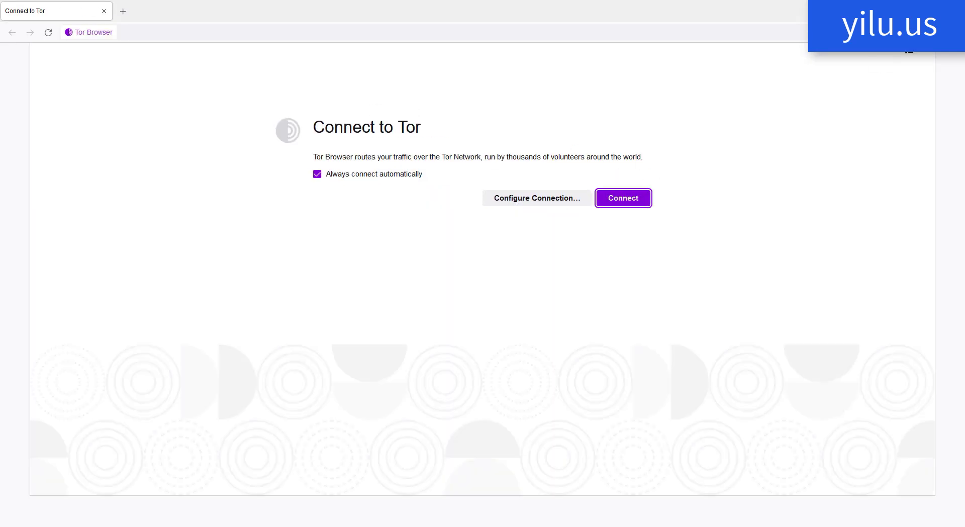
left_click(949, 33)
left_click(858, 291)
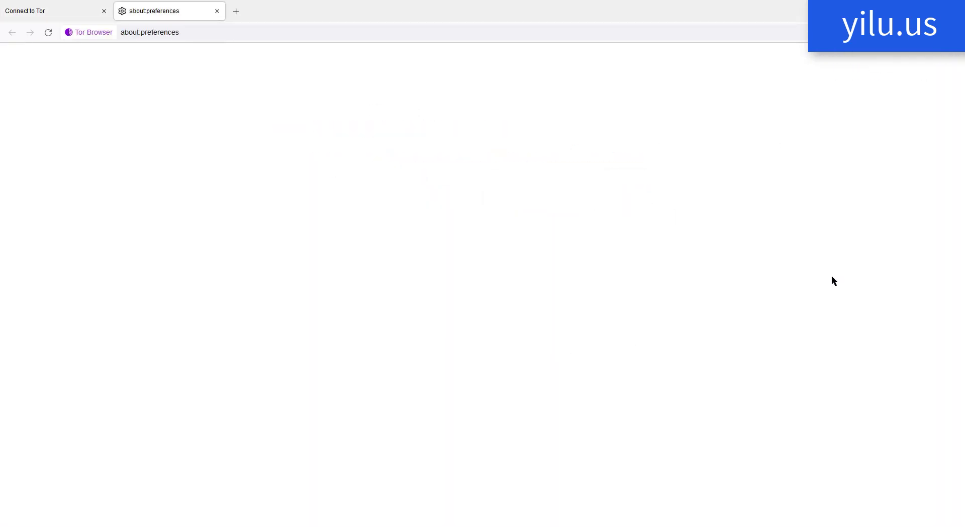
left_click(55, 193)
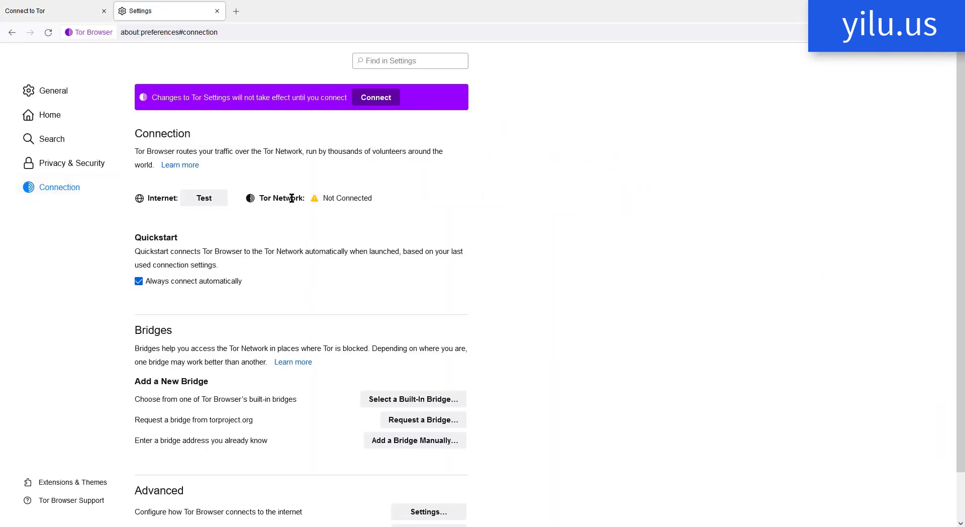
scroll(314, 291, "down", 2)
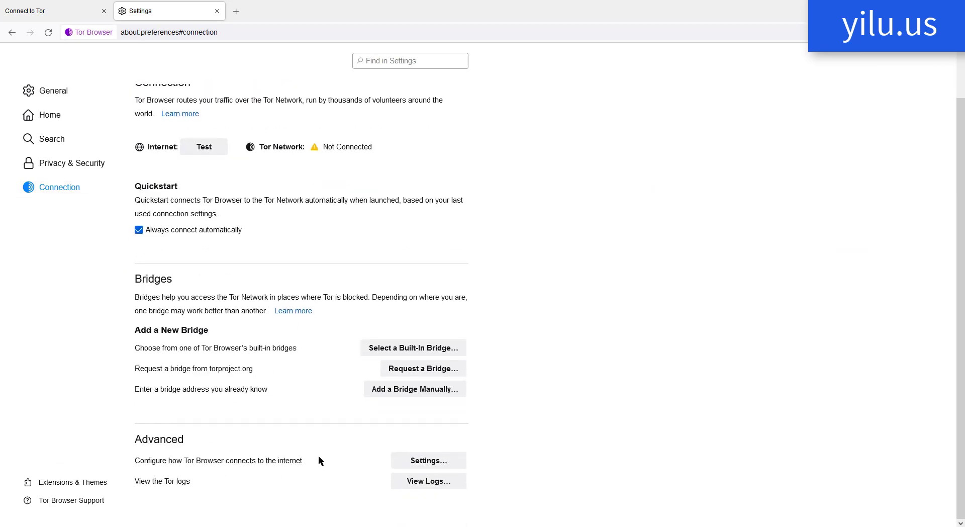
left_click(408, 460)
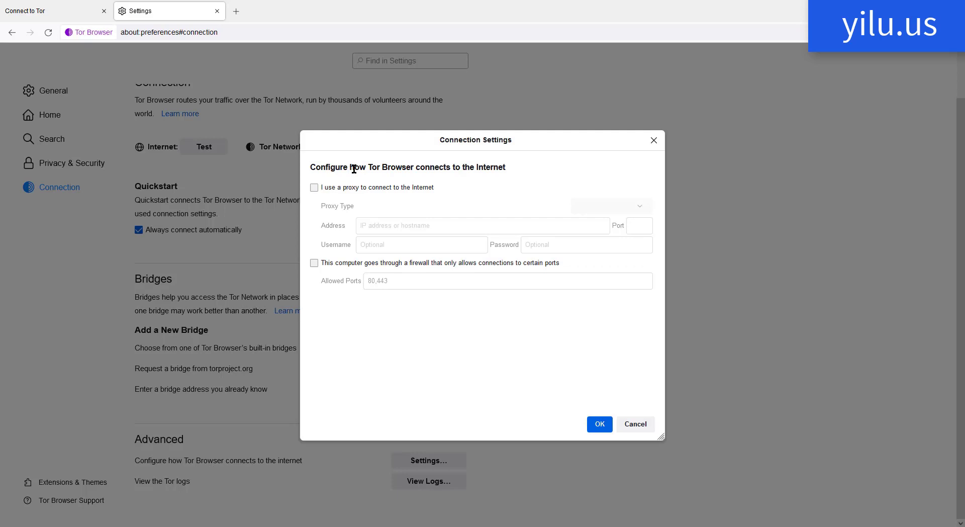
- Enable a SOCKS 5 proxy with address 127.0.0.1 and port 2000, then connect to the Tor network
left_click(314, 188)
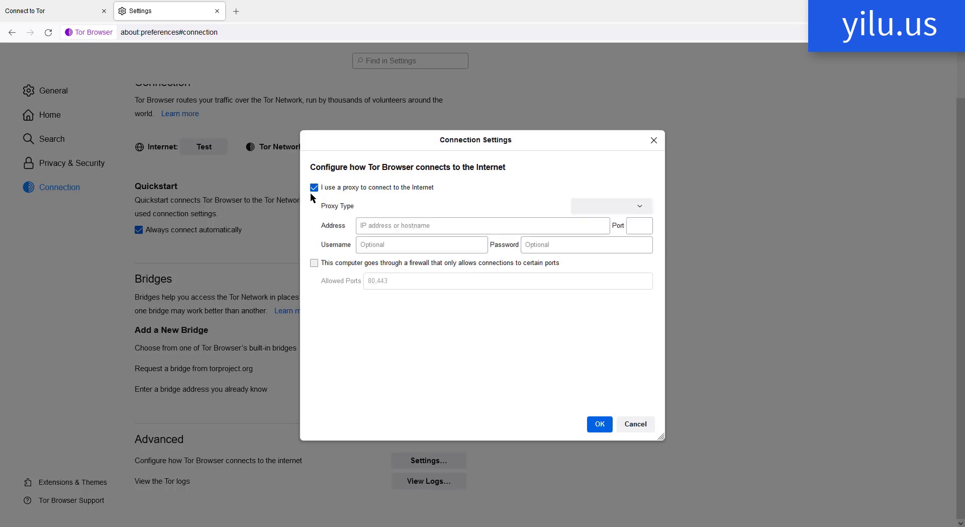
left_click(624, 208)
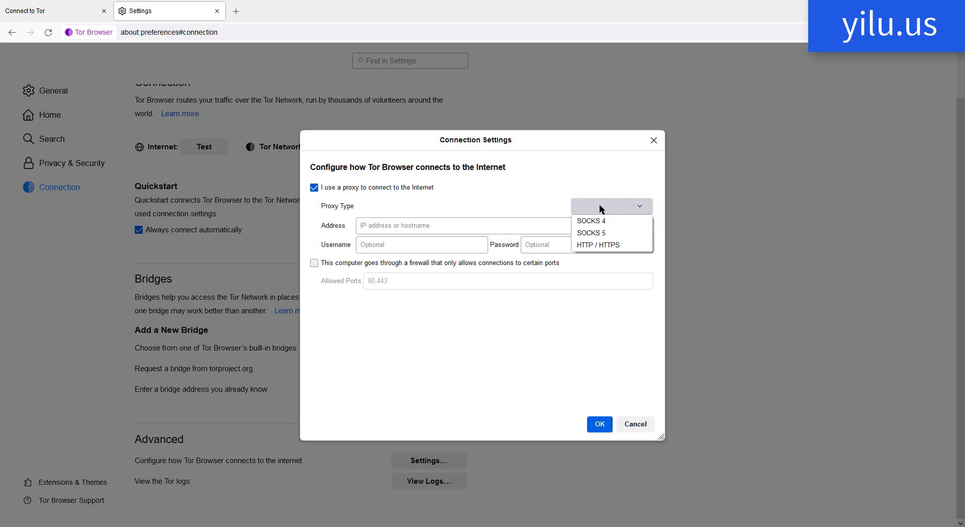
left_click(593, 234)
left_click(400, 225)
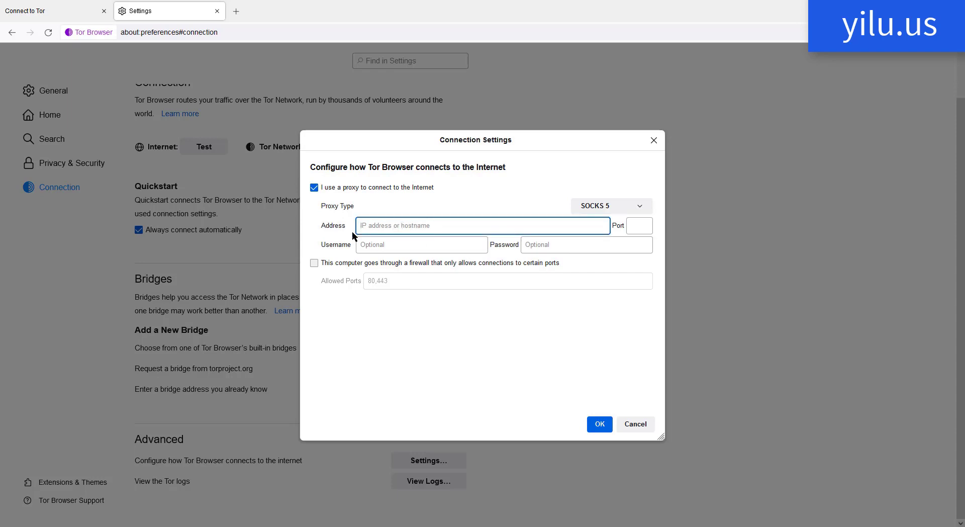
type("127.0.0.1")
left_click(630, 220)
type("2000")
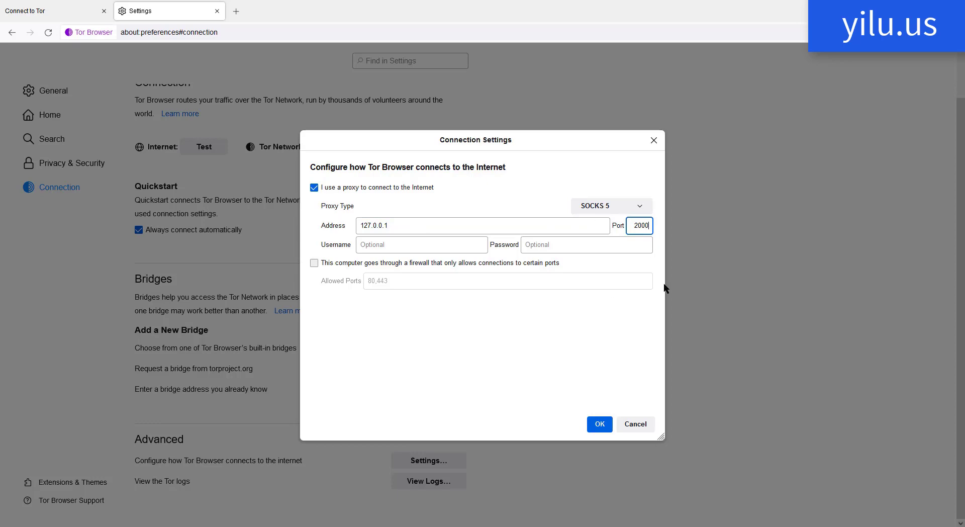
left_click(599, 425)
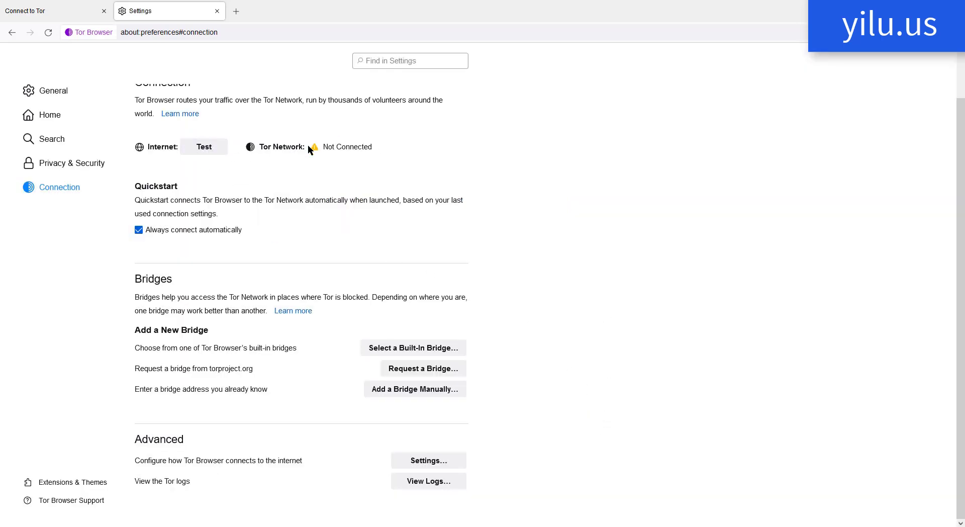
left_click(29, 4)
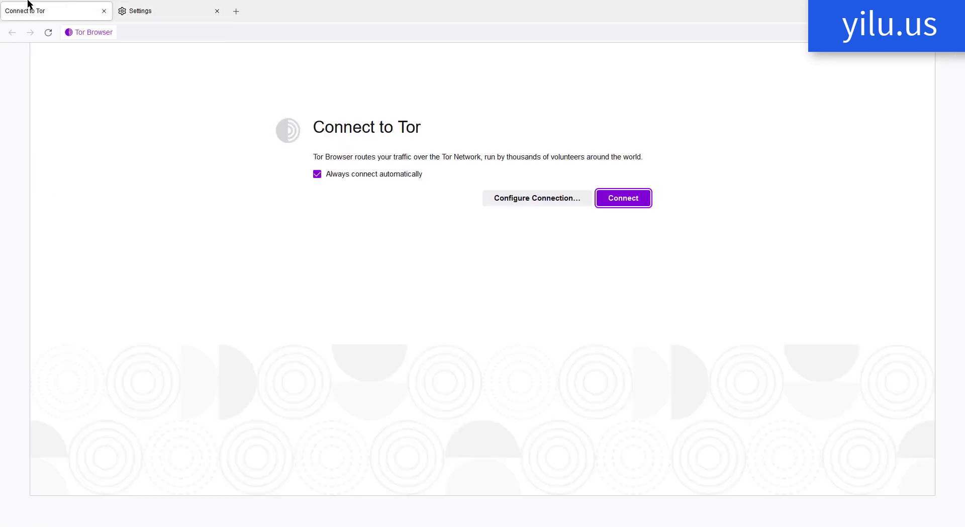
left_click(627, 200)
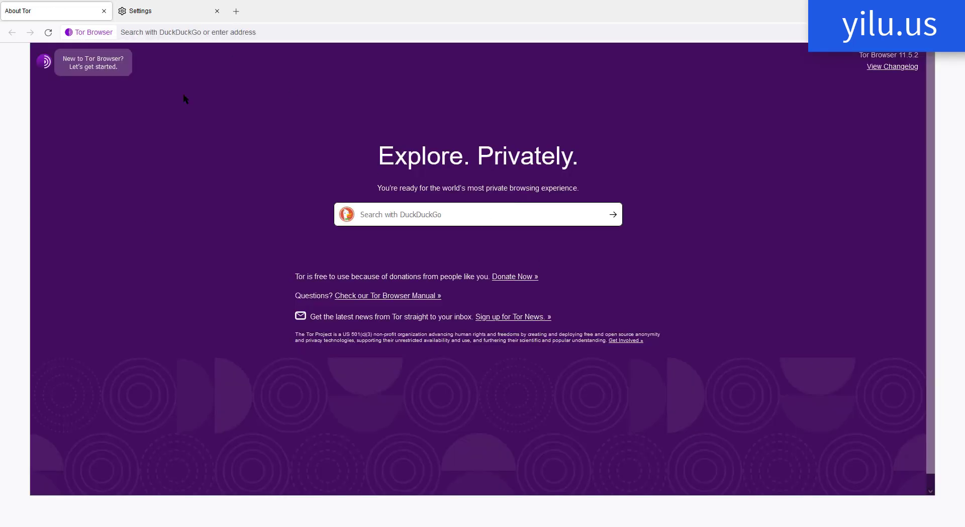
- Search DuckDuckGo for "yilu proxy" and inspect the Tor circuit of the yilu.us site
type("yilu proxy")
key("Return")
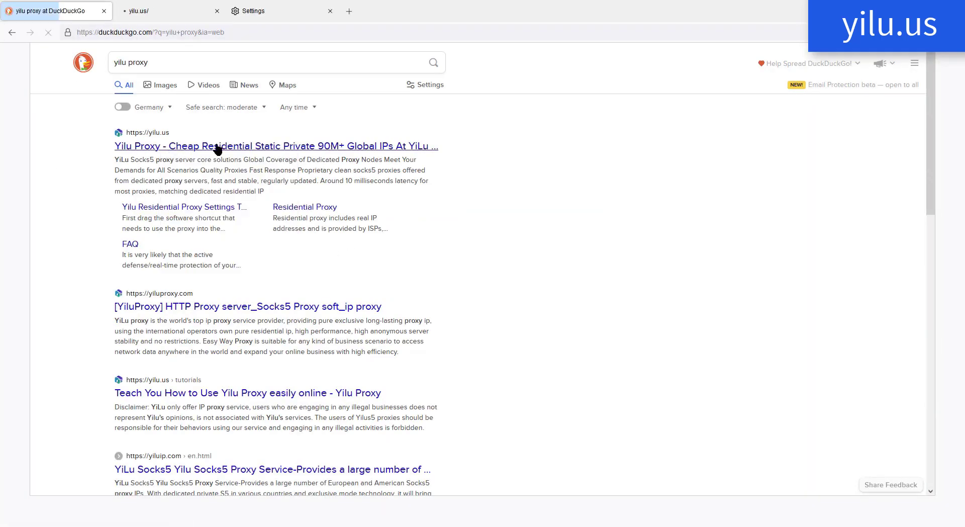
left_click(215, 144)
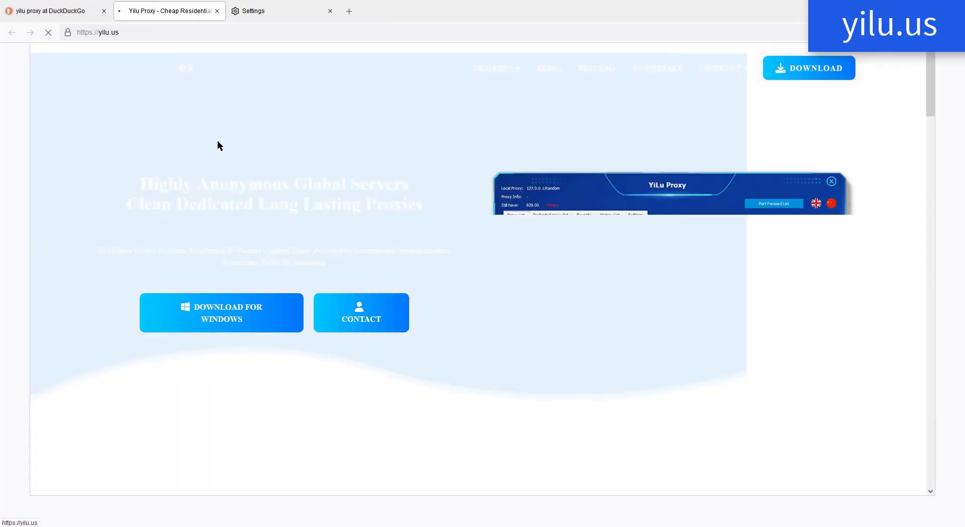
left_click(68, 33)
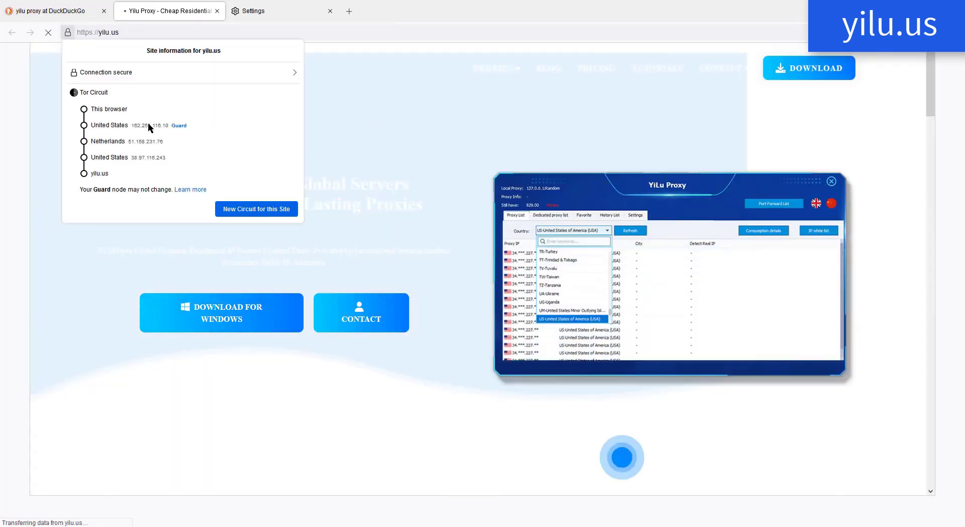
- Open youtube.com and twitter.com, each in its own new tab
key("ctrl+t")
type("youtube.com")
key("Return")
key("ctrl+t")
type("twitter.com")
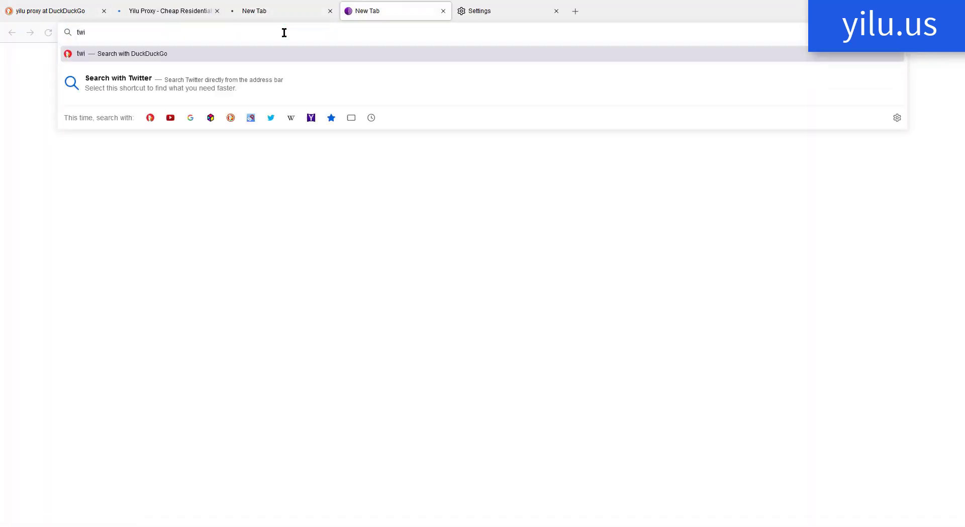
key("Return")
- Check how the yilu.us, YouTube and Twitter pages load in their tabs
left_click(169, 10)
left_click(263, 8)
left_click(382, 10)
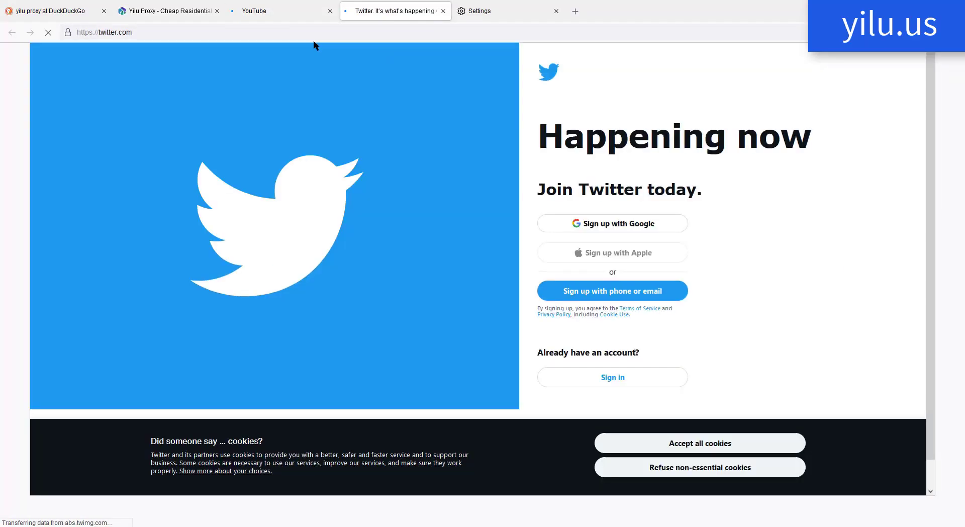
left_click(281, 11)
left_click(382, 10)
left_click(281, 10)
left_click(382, 11)
left_click(281, 11)
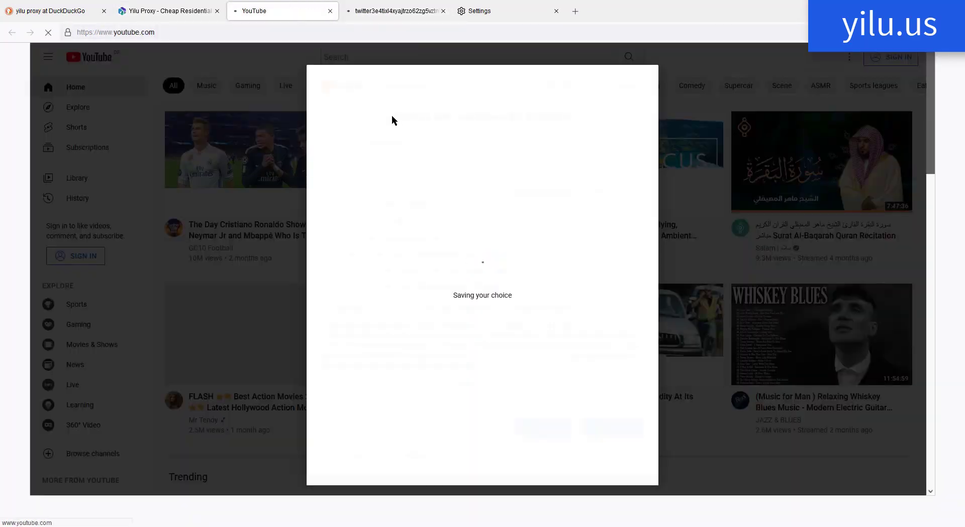
- Search YouTube for "yilu proxy" and open the YiLu Proxy channel
left_click(50, 11)
left_click(271, 10)
type("yilu proxy")
key("Return")
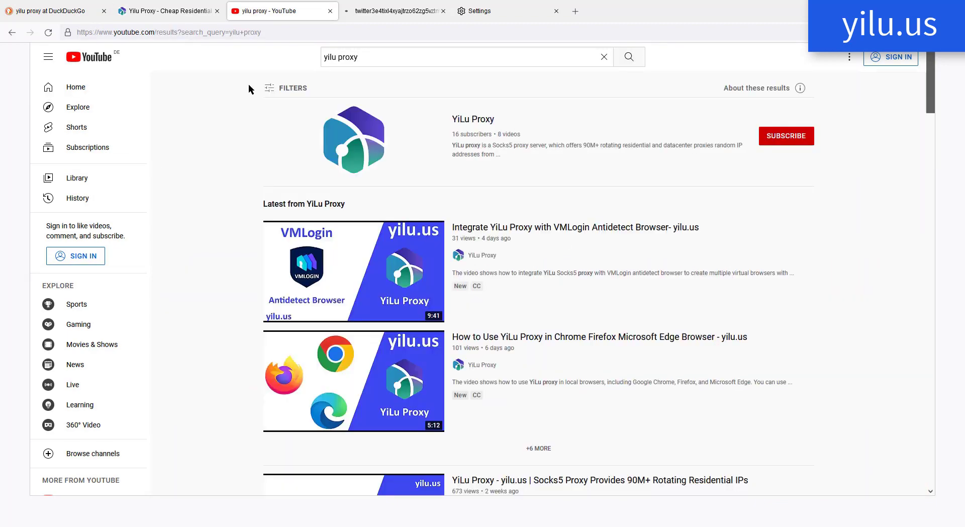
left_click(470, 135)
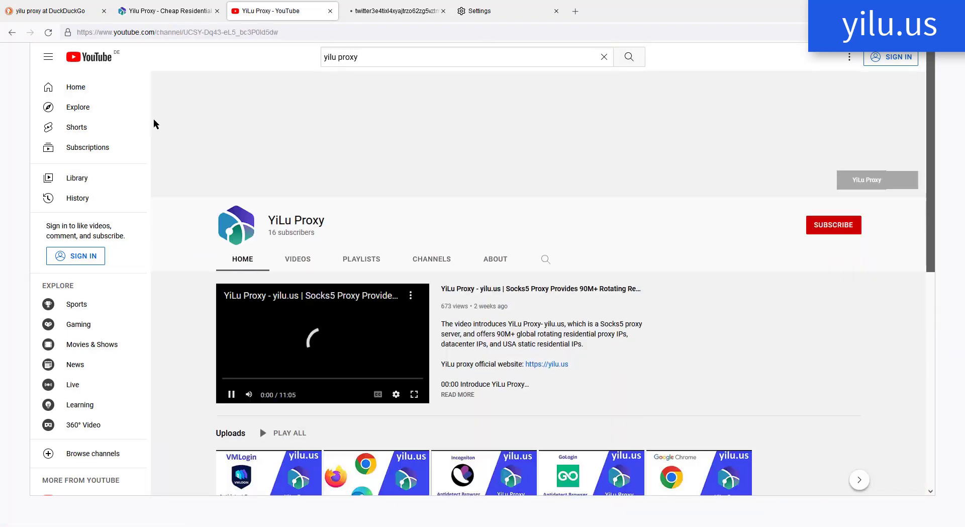
- Close the yilu.us, YouTube and Twitter tabs and reopen Tor Browser's advanced connection settings
left_click(382, 10)
left_click(271, 6)
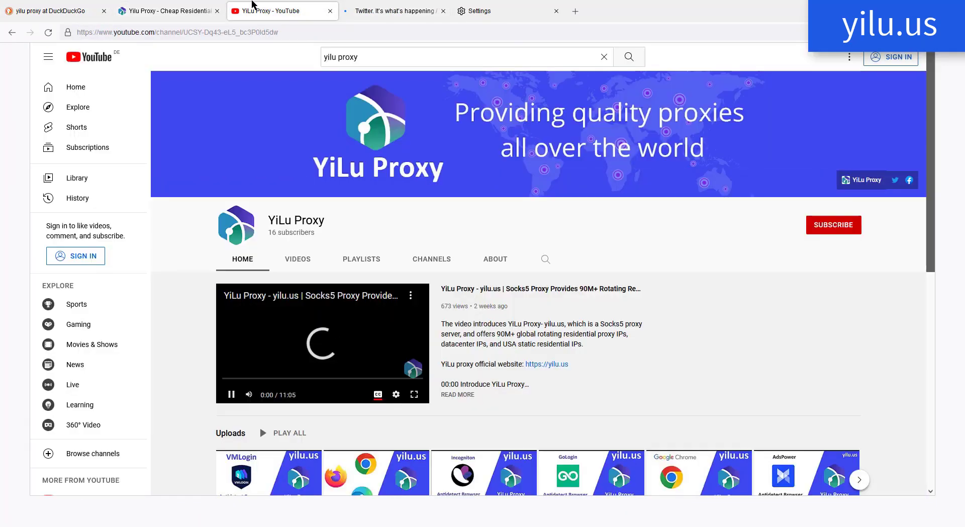
left_click(217, 12)
left_click(219, 11)
left_click(219, 12)
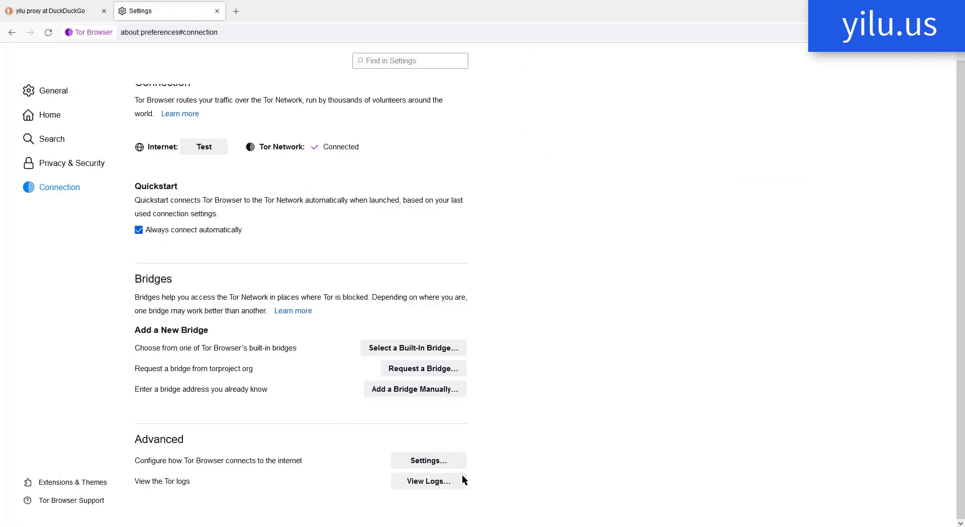
left_click(431, 459)
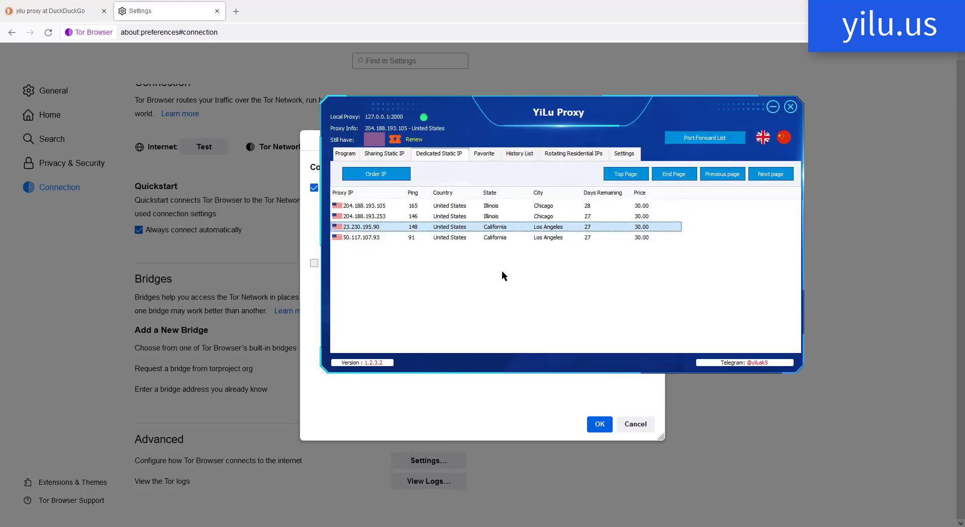
- In YiLu Proxy, forward the dedicated IP 23.230.195.90 to port 5500
right_click(372, 226)
mouse_move(408, 259)
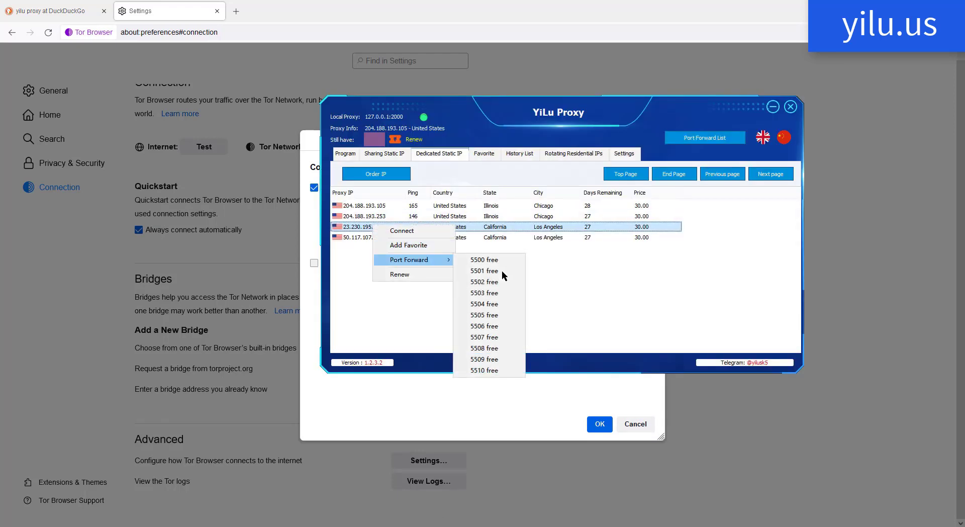
left_click(502, 270)
key("Down")
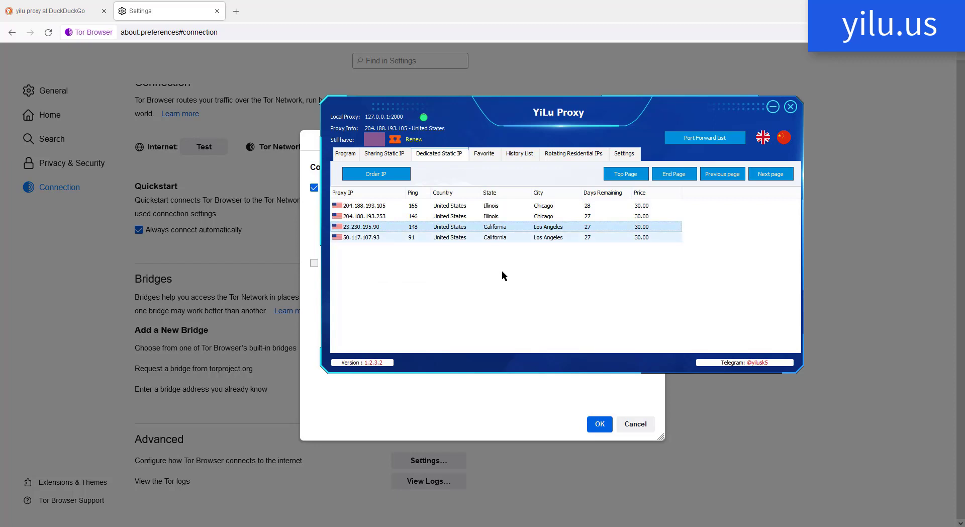
key("Menu")
key("Down")
key("Down")
key("Right")
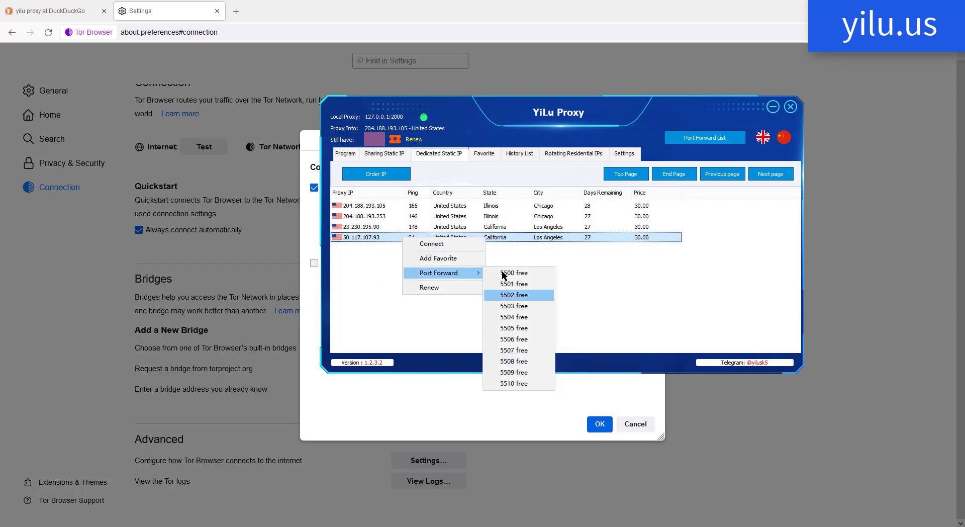
left_click(502, 284)
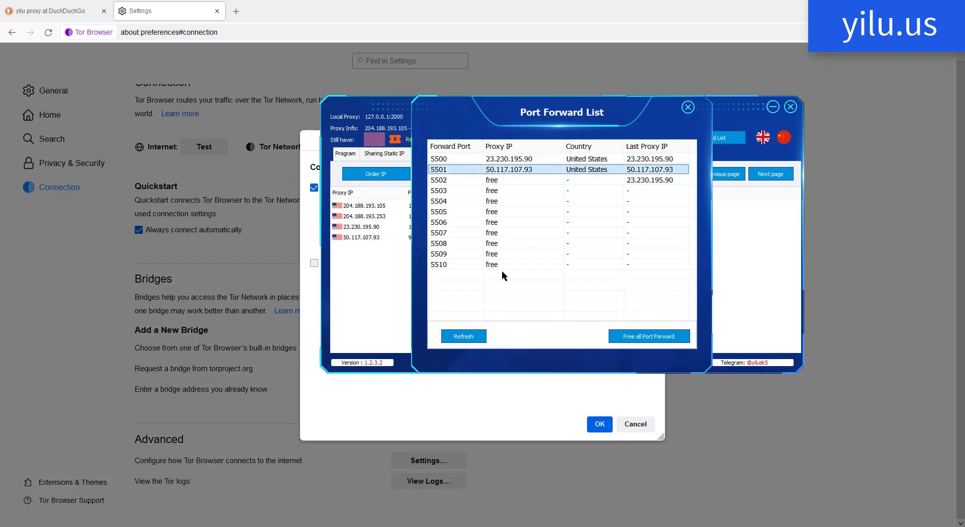
key("Escape")
- Switch back to Tor Browser, replace the SOCKS 5 proxy port with a forwarded port, and apply the connection settings
key("alt+Tab")
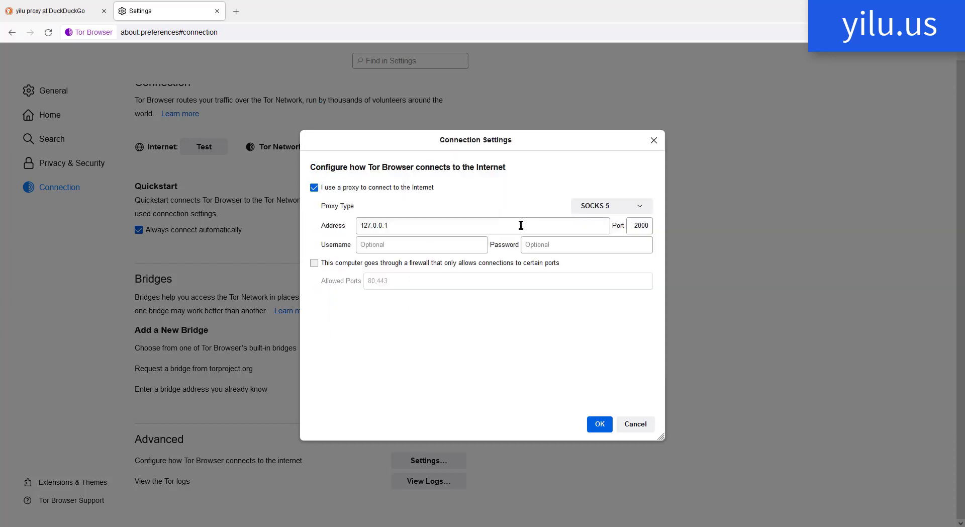
double_click(651, 230)
type("55")
left_click(599, 423)
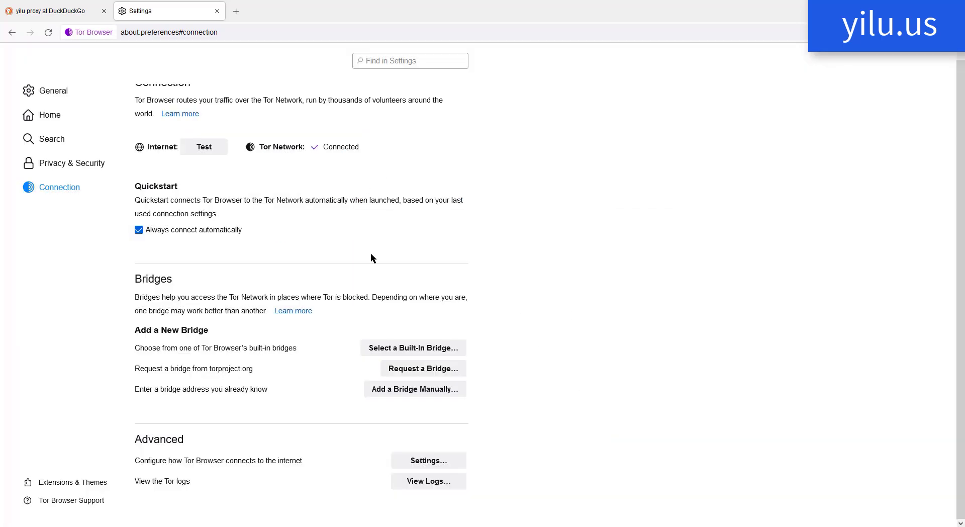
- Close the DuckDuckGo results tab, open google.com in a new tab, and reject all cookies
left_click(45, 7)
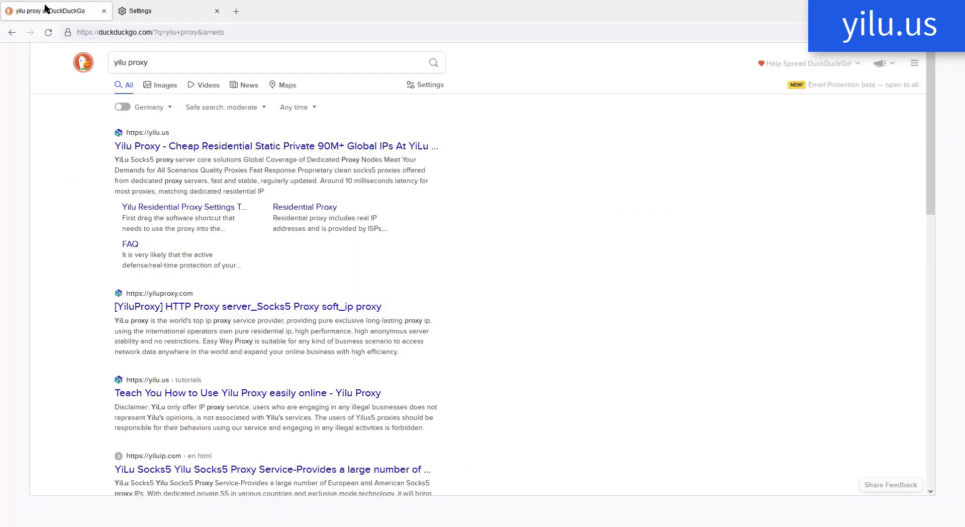
left_click(103, 11)
left_click(122, 11)
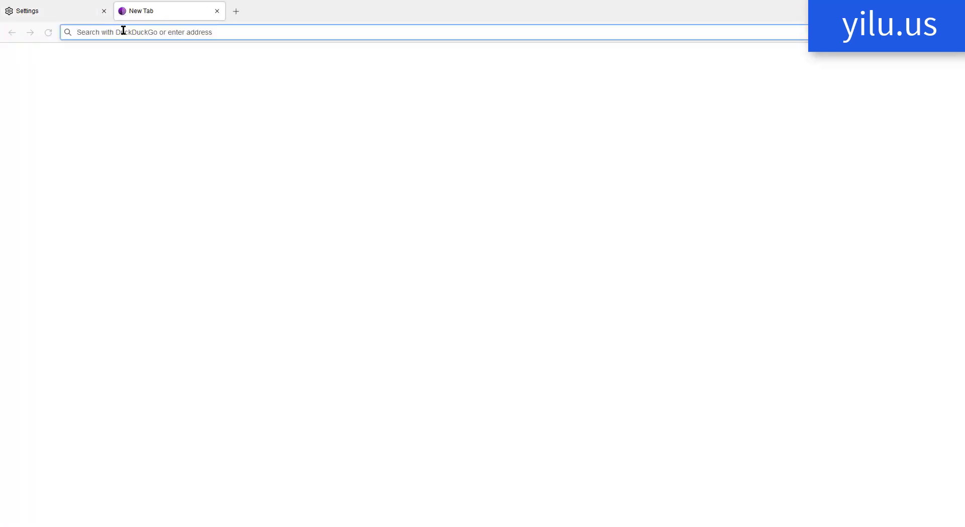
type("google.com")
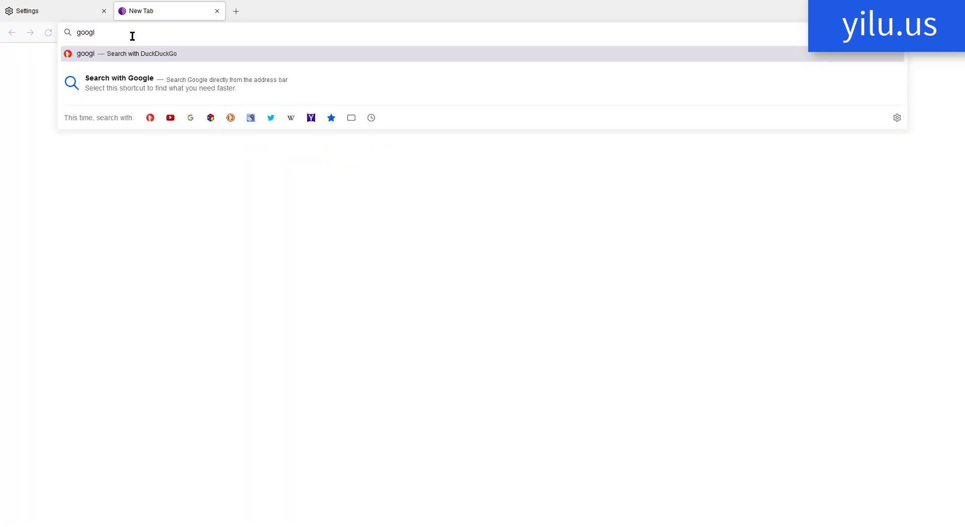
key("Return")
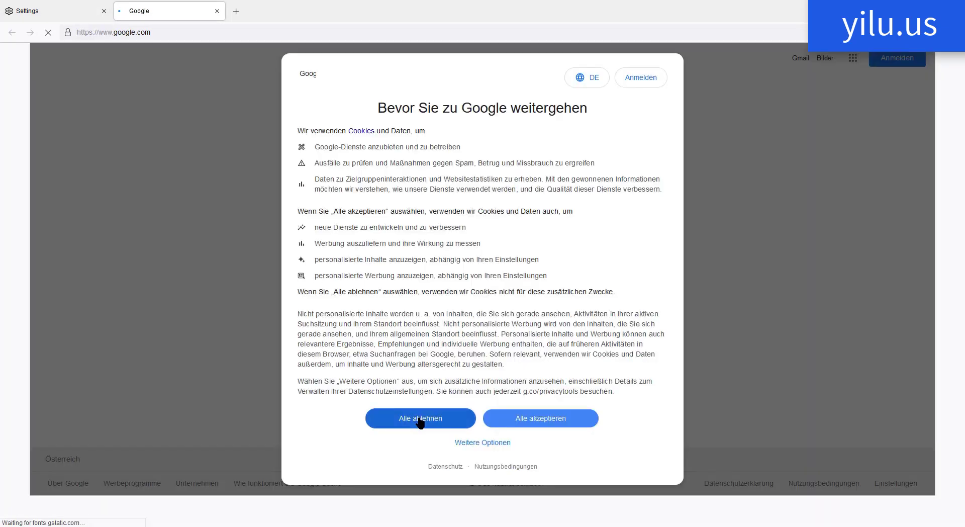
left_click(419, 421)
- Open facebook.com in a new tab and check the Google and Settings tabs while it loads
left_click(236, 11)
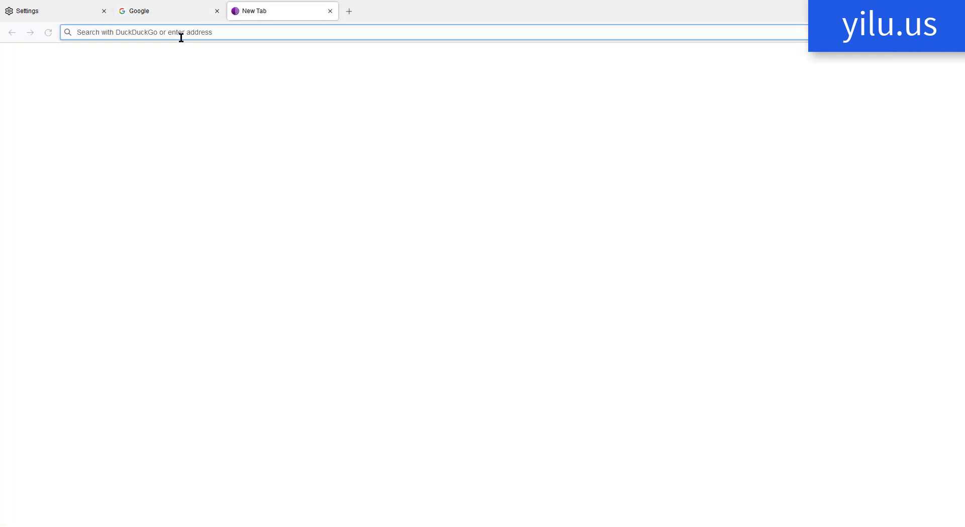
type("face")
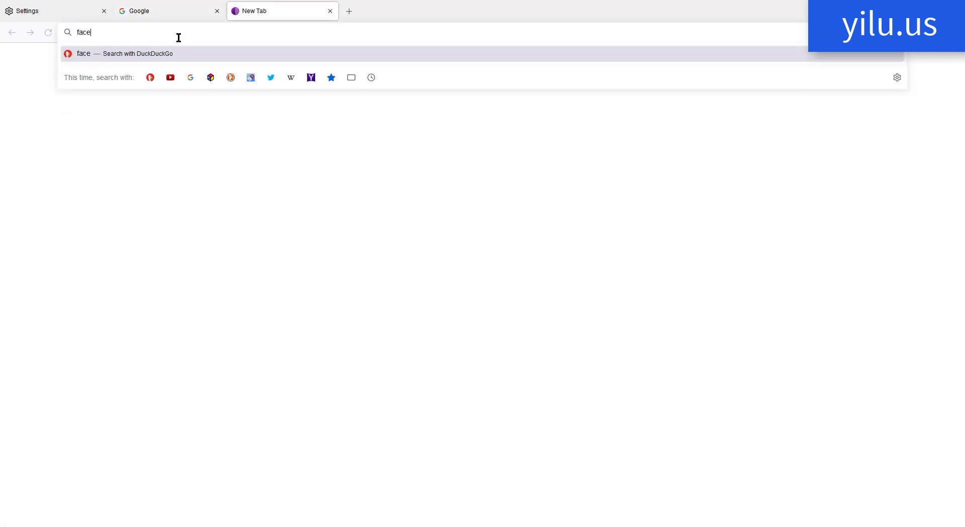
type("book.com")
key("Return")
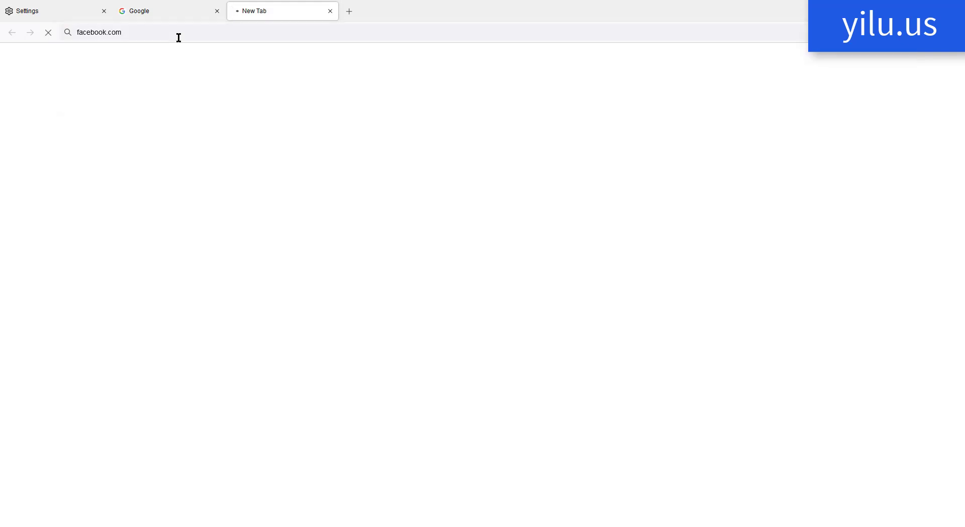
left_click(186, 10)
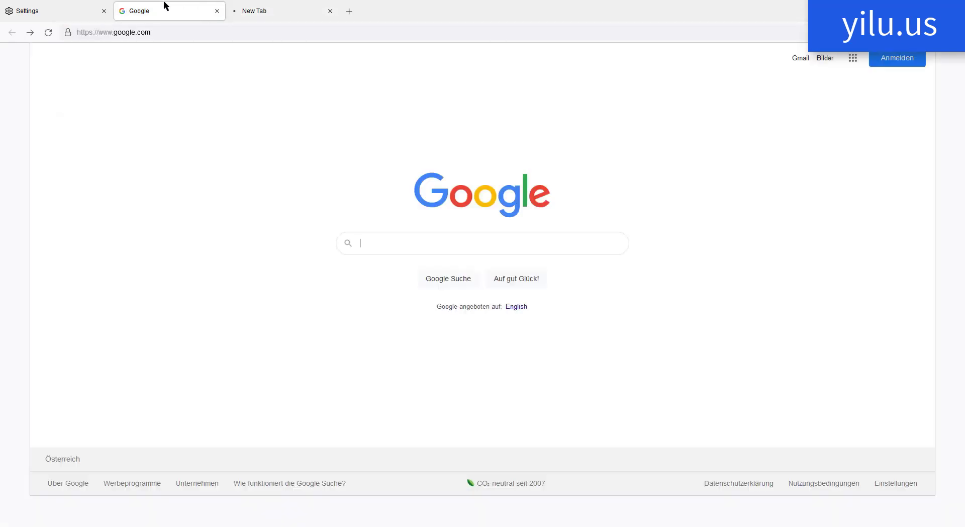
left_click(263, 11)
left_click(3, 6)
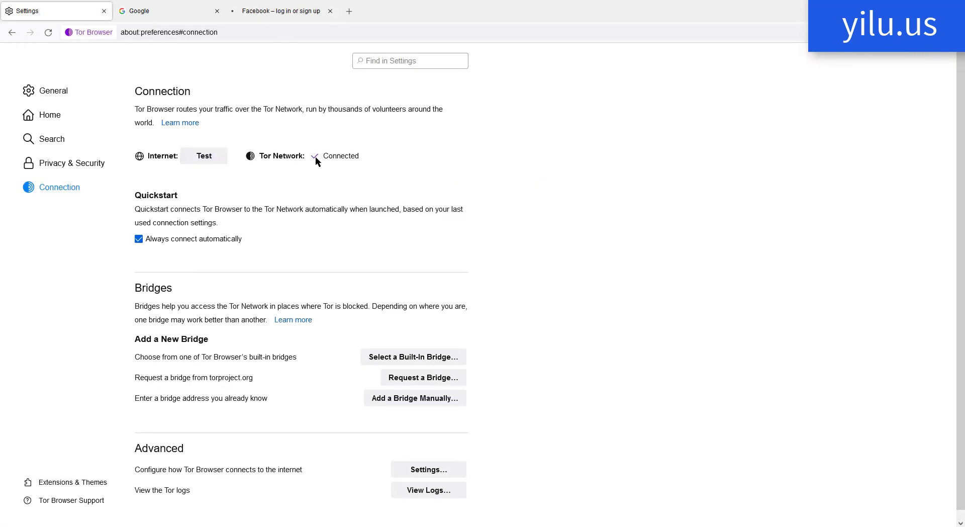
left_click(270, 4)
left_click(6, 6)
- Open youtube.com in another new tab
left_click(350, 12)
left_click(383, 10)
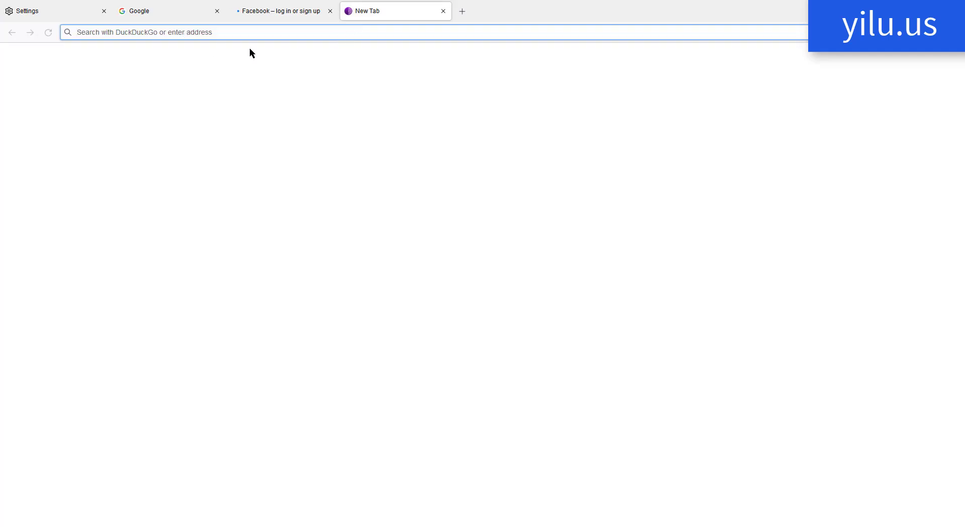
type("youtube.com")
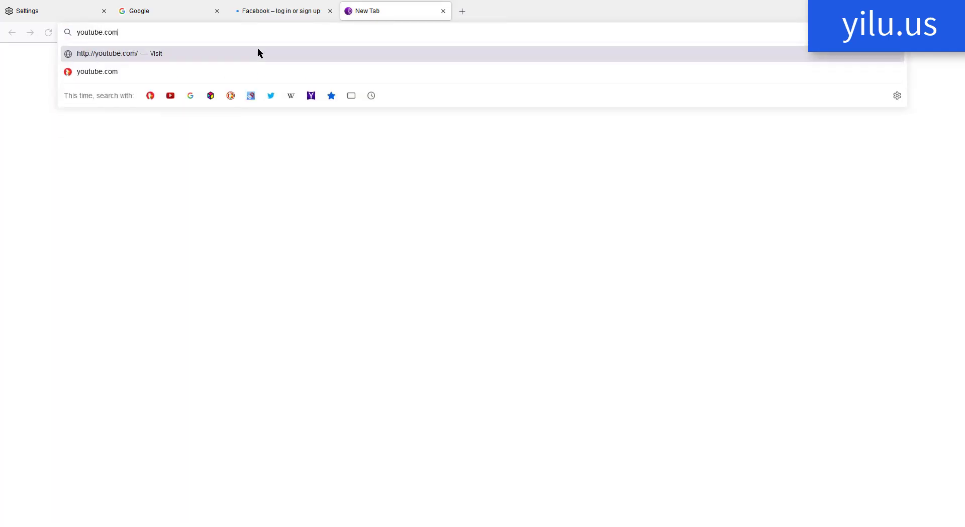
key("Return")
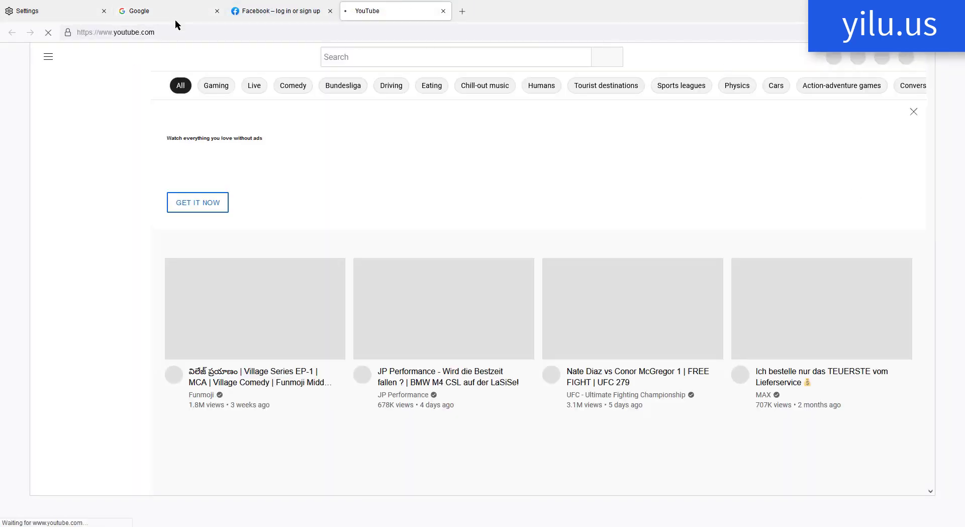
left_click(251, 10)
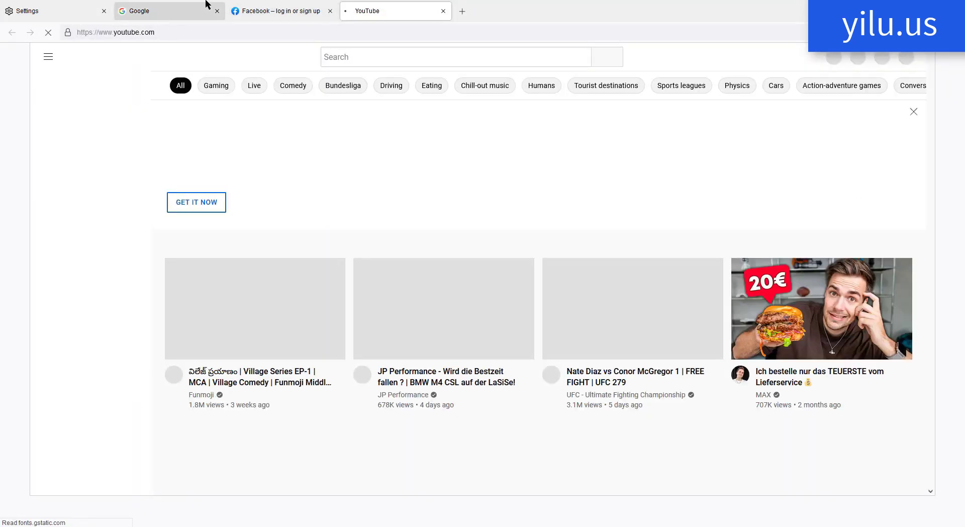
- Change the SOCKS 5 proxy port to 5501 in the browser's advanced connection settings and apply it
left_click(53, 11)
left_click(425, 469)
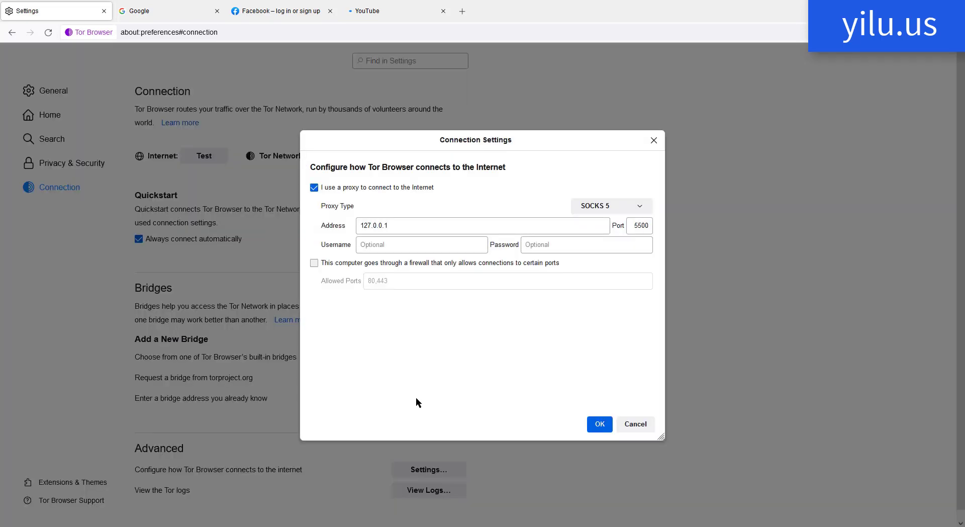
double_click(636, 224)
key("BackSpace")
left_click(599, 424)
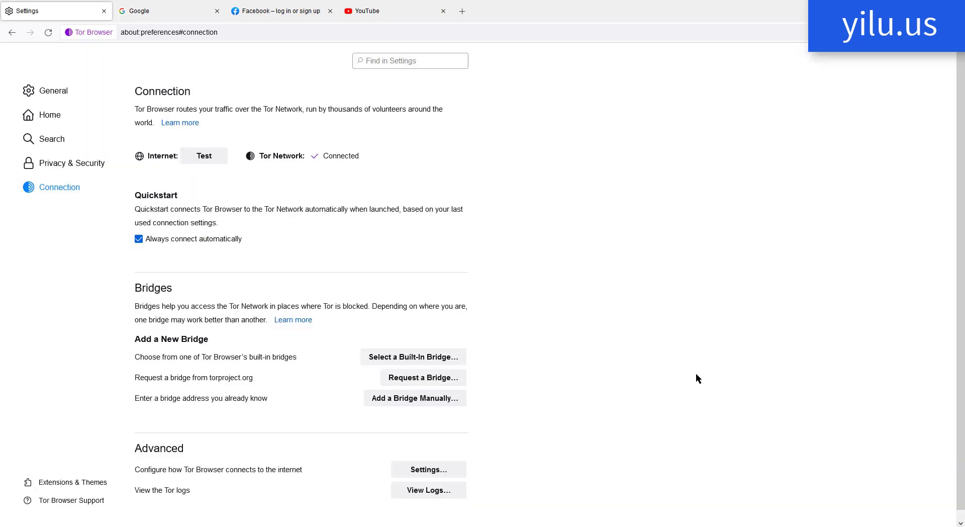
- Reload the Google, Facebook and YouTube pages through the changed proxy port
left_click(188, 8)
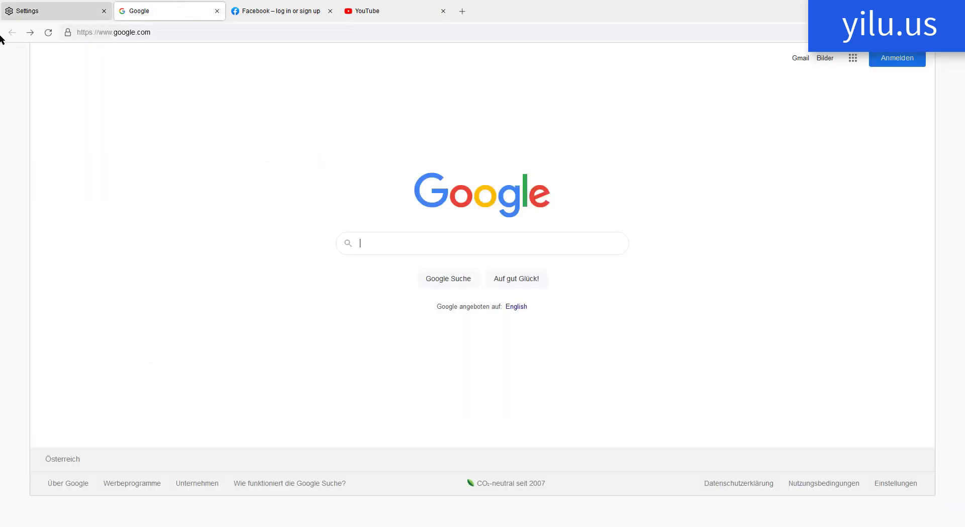
left_click(48, 33)
left_click(283, 11)
left_click(49, 33)
left_click(360, 10)
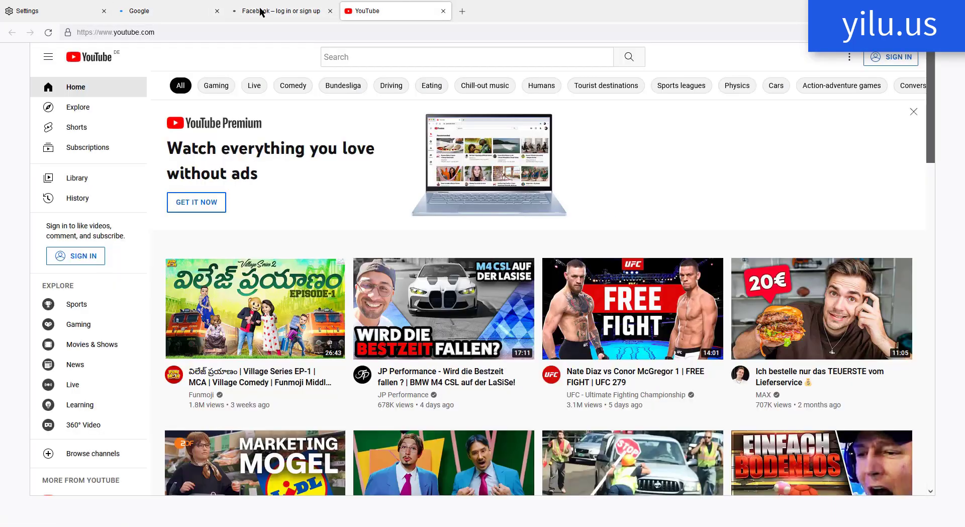
left_click(48, 32)
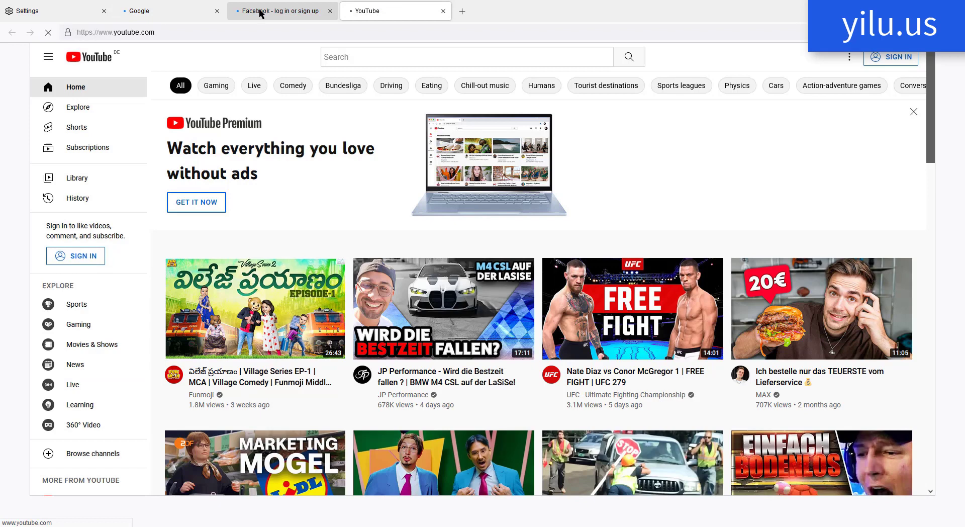
- Check that the reloaded Google, Facebook and YouTube pages load in their tabs
left_click(225, 11)
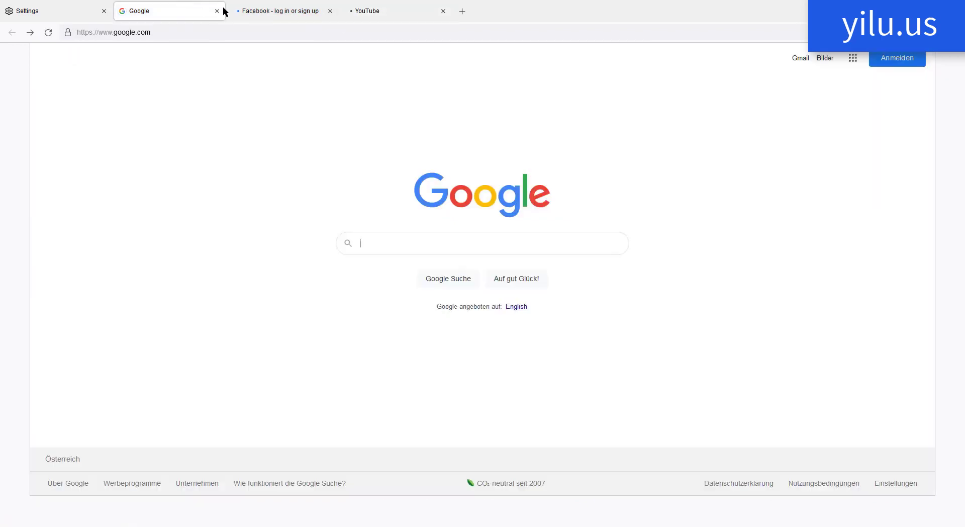
left_click(273, 10)
left_click(376, 11)
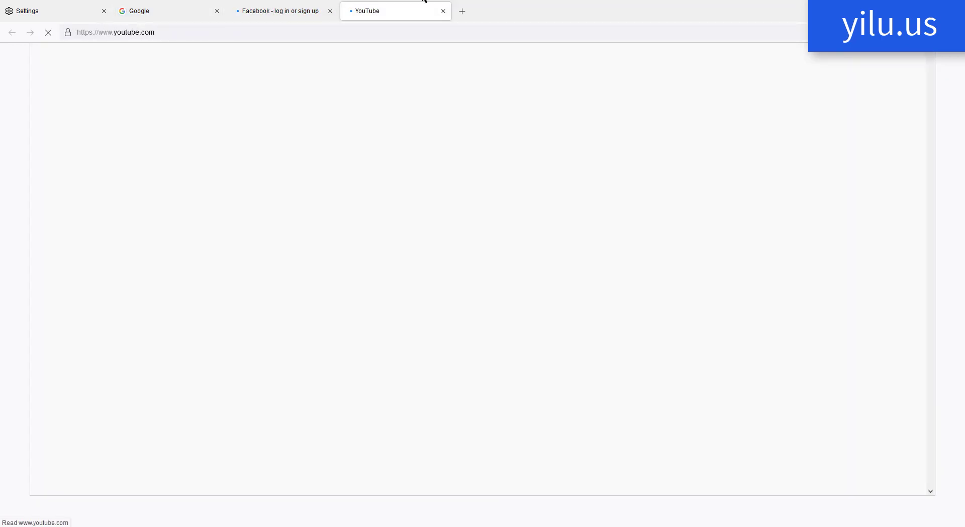
left_click(249, 10)
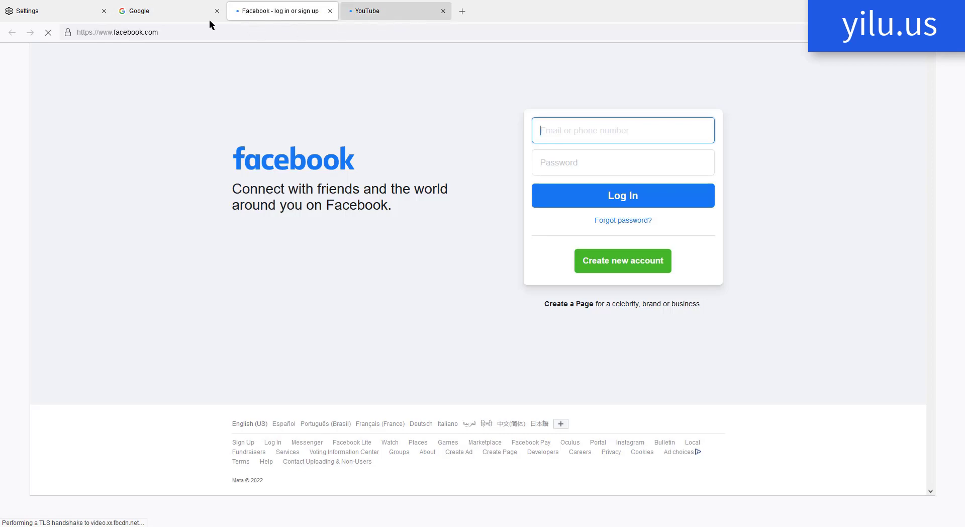
left_click(170, 9)
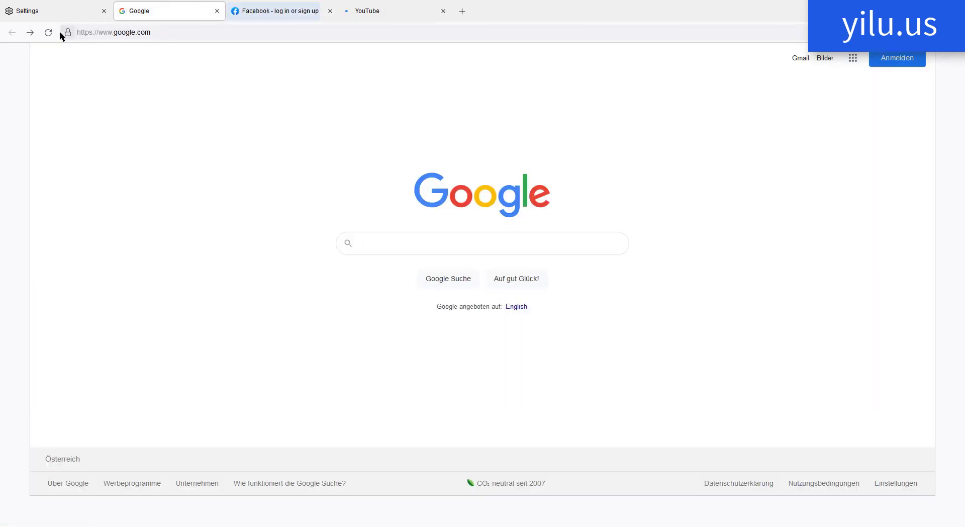
left_click(311, 9)
left_click(384, 7)
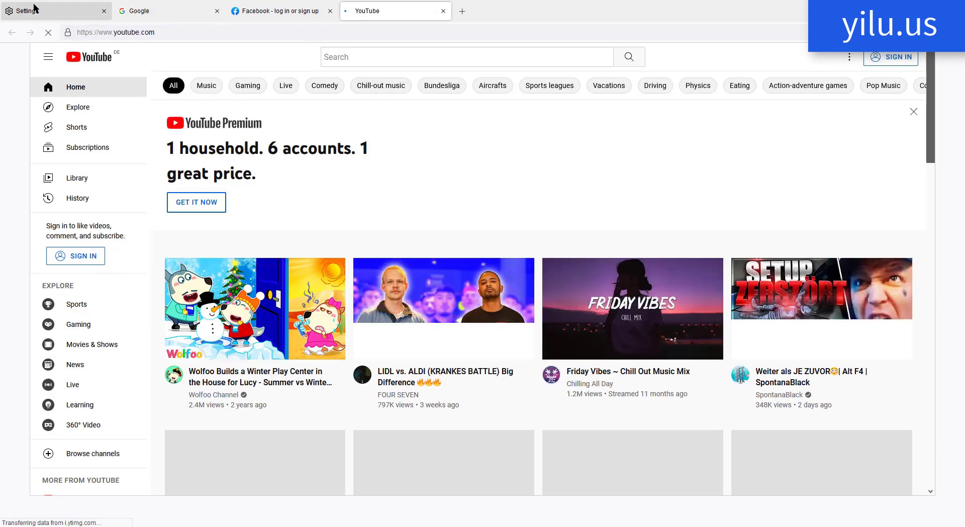
- Reopen the browser's advanced connection settings, then switch to YiLu Proxy and show its rotating residential IPs
left_click(11, 11)
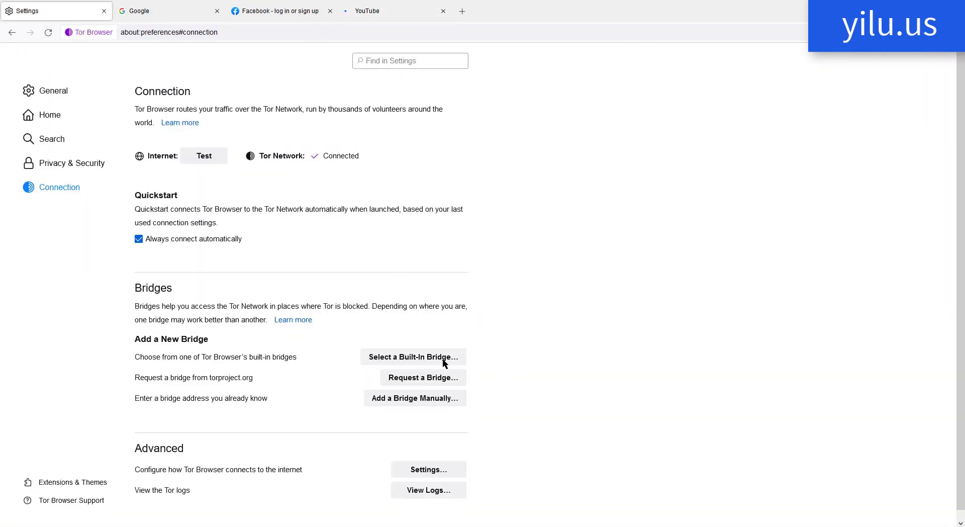
left_click(417, 470)
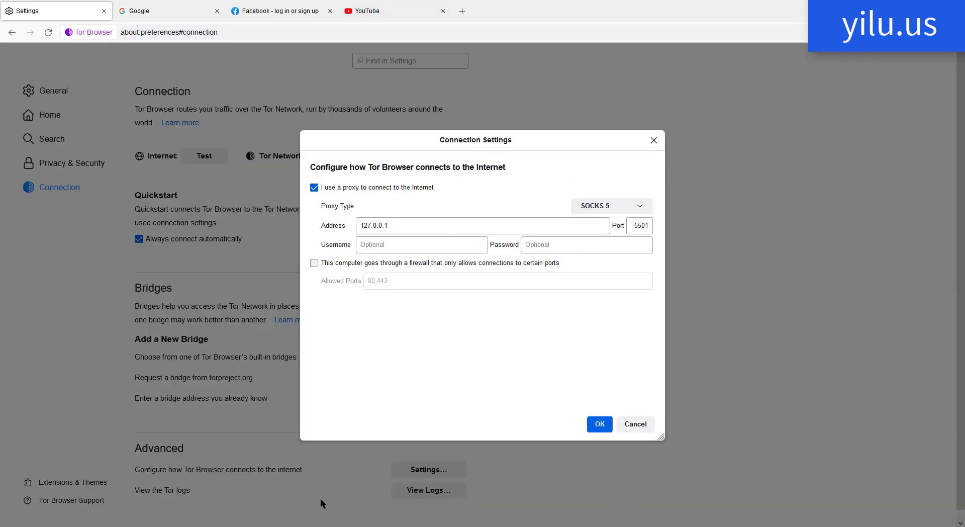
right_click(749, 526)
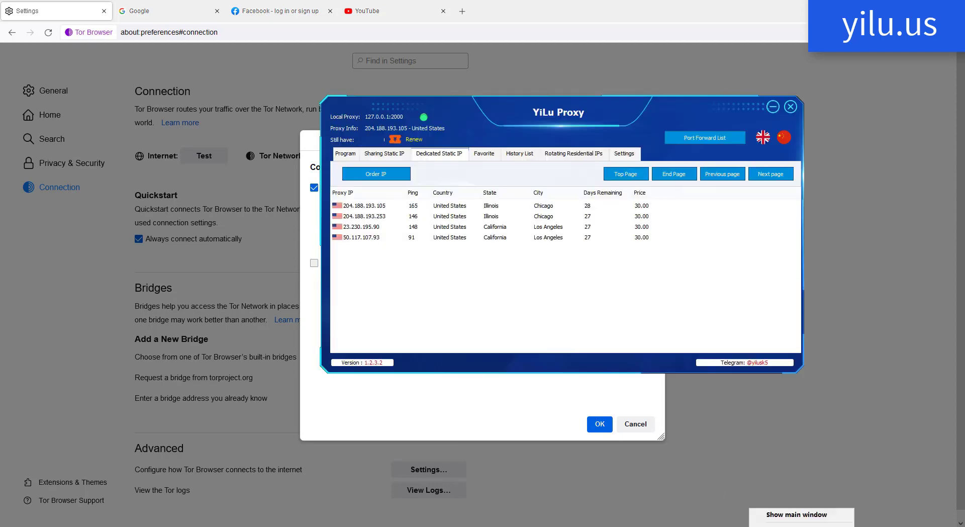
left_click(673, 237)
left_click(573, 153)
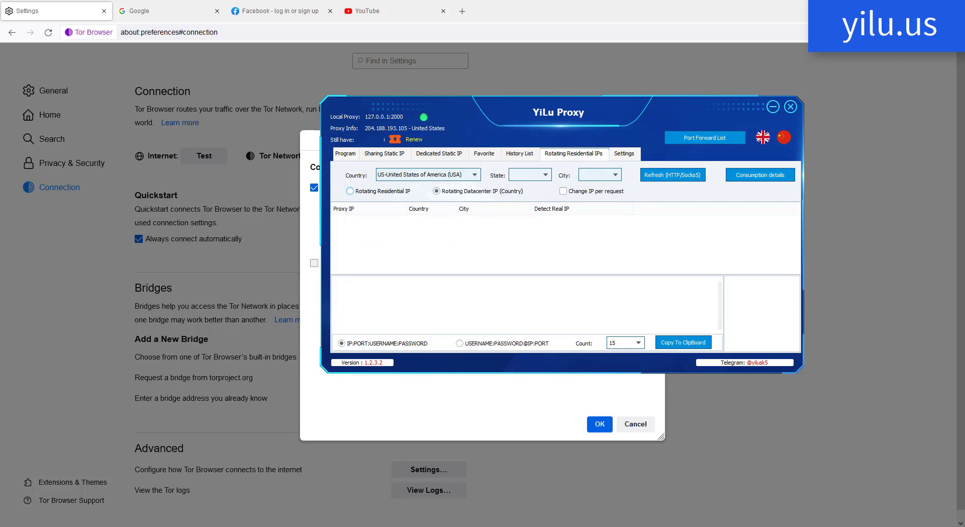
- Choose Rotating Residential IP with country US-United States of America (USA) and state GA-Georgia
left_click(427, 175)
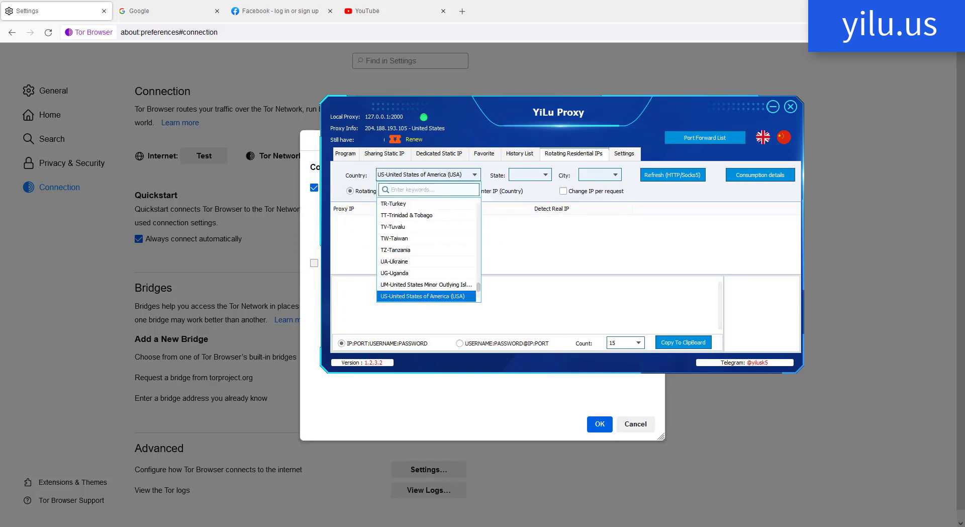
left_click(427, 296)
left_click(530, 174)
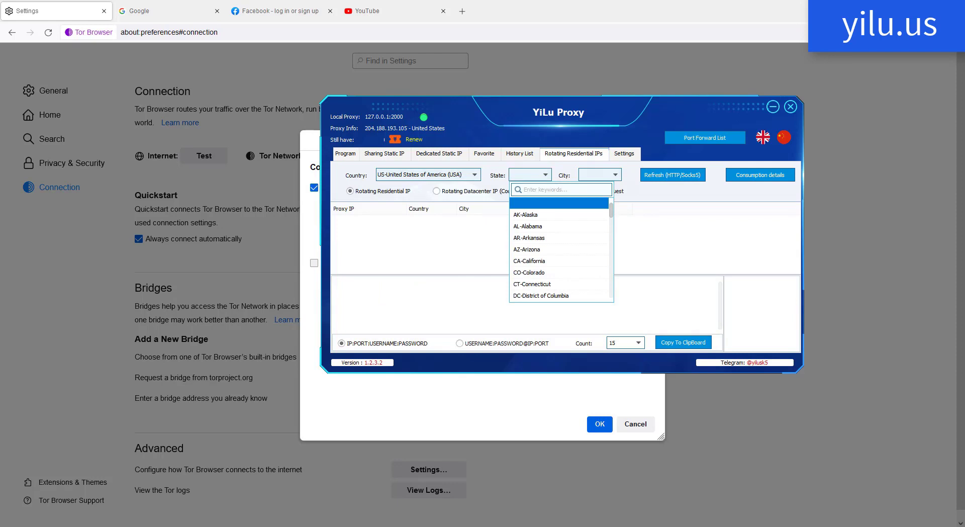
scroll(560, 251, "down", 1)
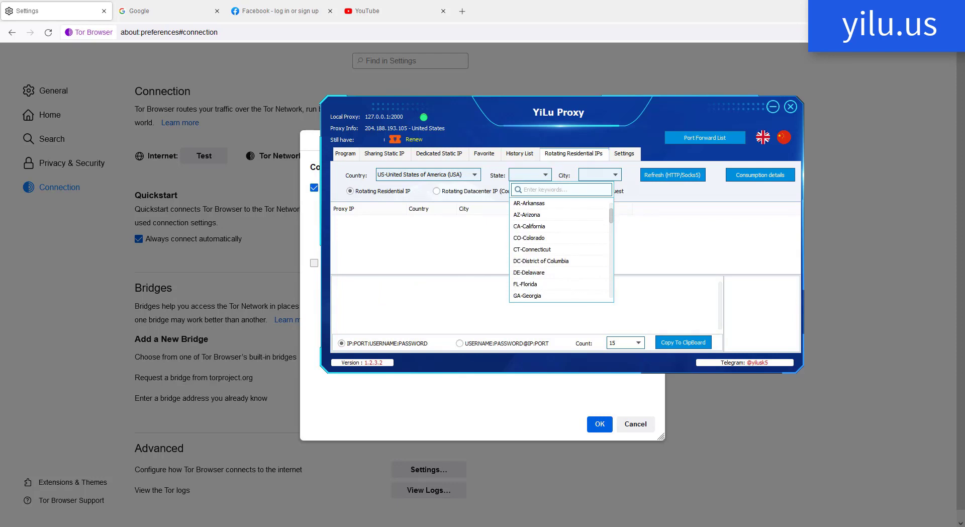
left_click(527, 295)
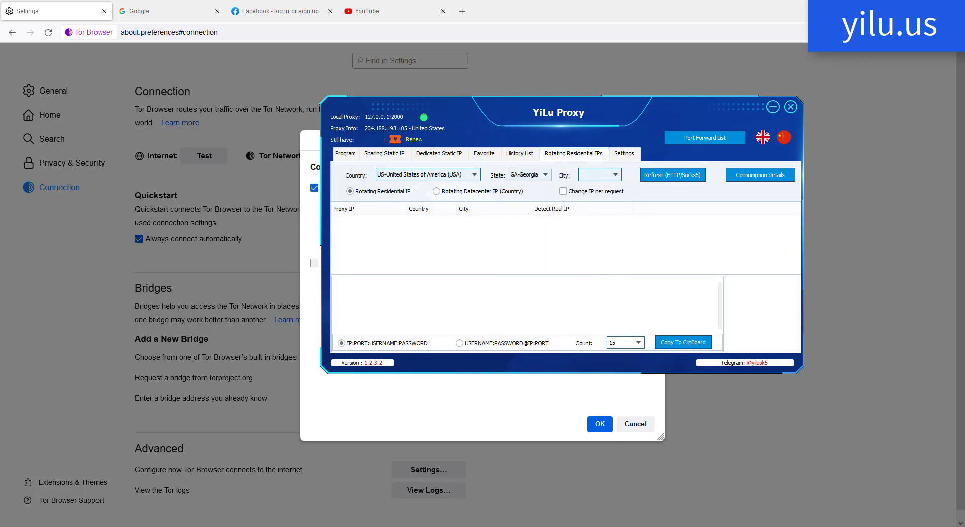
- Set the city to Alpharetta and refresh the HTTP/Socks5 proxy list
left_click(599, 174)
scroll(628, 251, "down", 1)
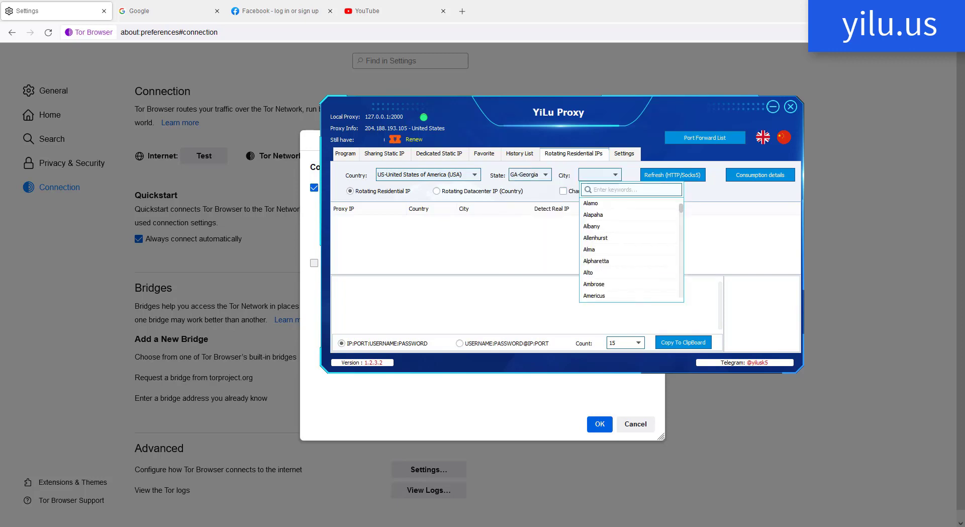
left_click(596, 261)
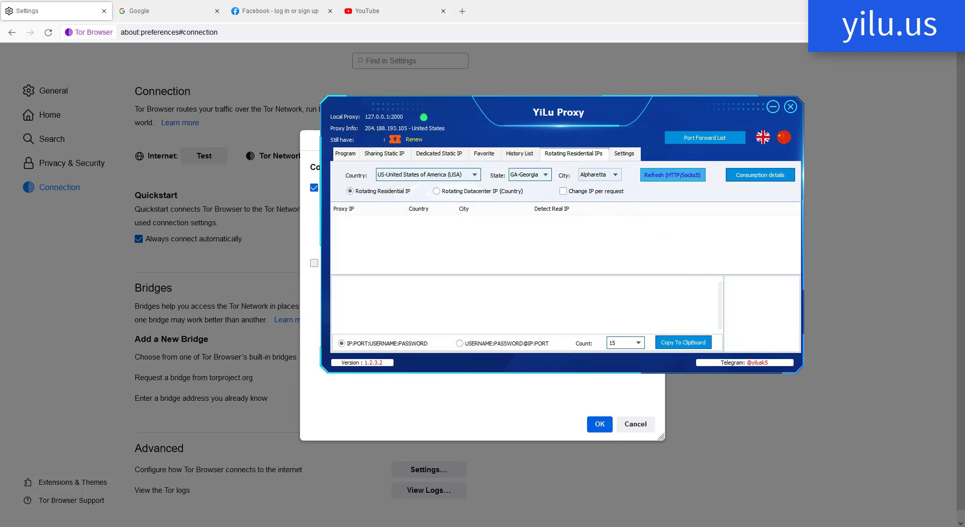
left_click(672, 174)
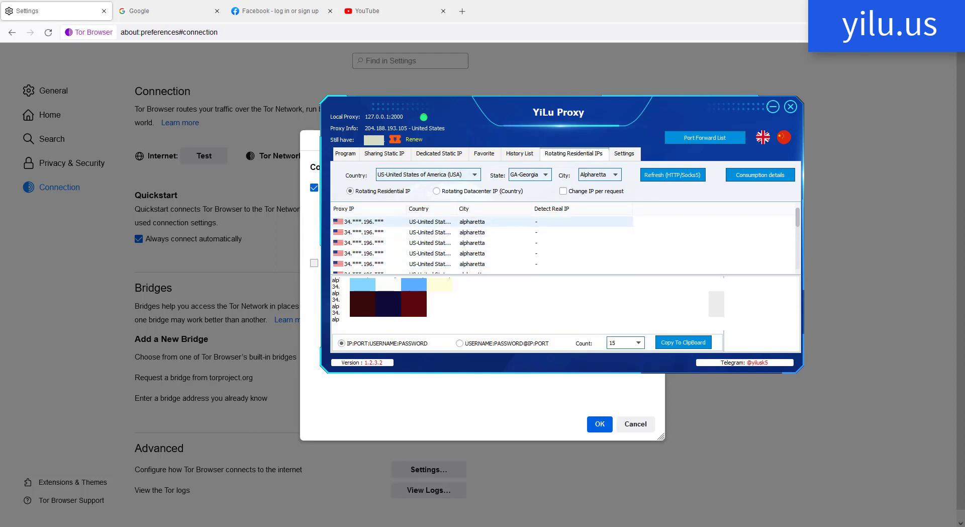
- Copy the IP and port of the first Alpharetta proxy in the rotating residential list
left_click(471, 221)
right_click(396, 221)
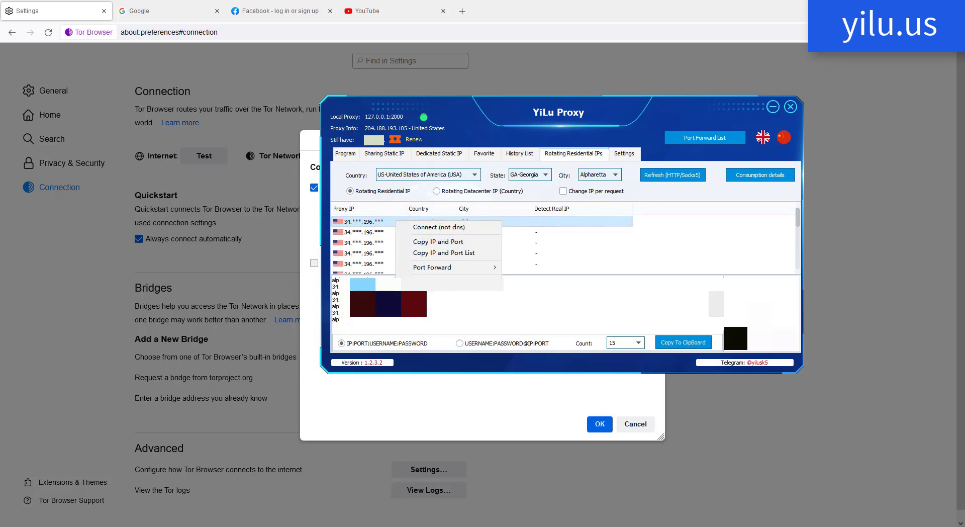
left_click(437, 242)
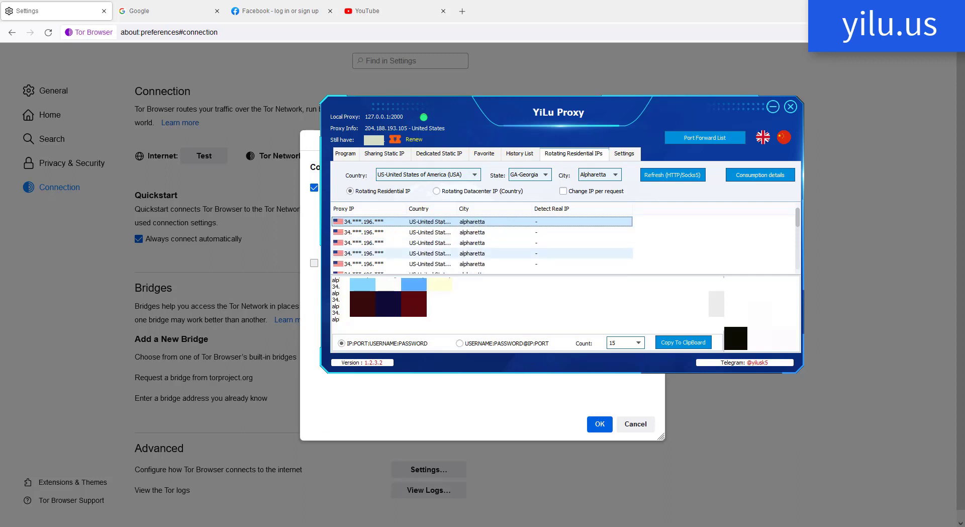
- Switch to Tor Browser's connection settings, fill in the copied proxy's address, port 5003, username and password, and save them
left_click(305, 288)
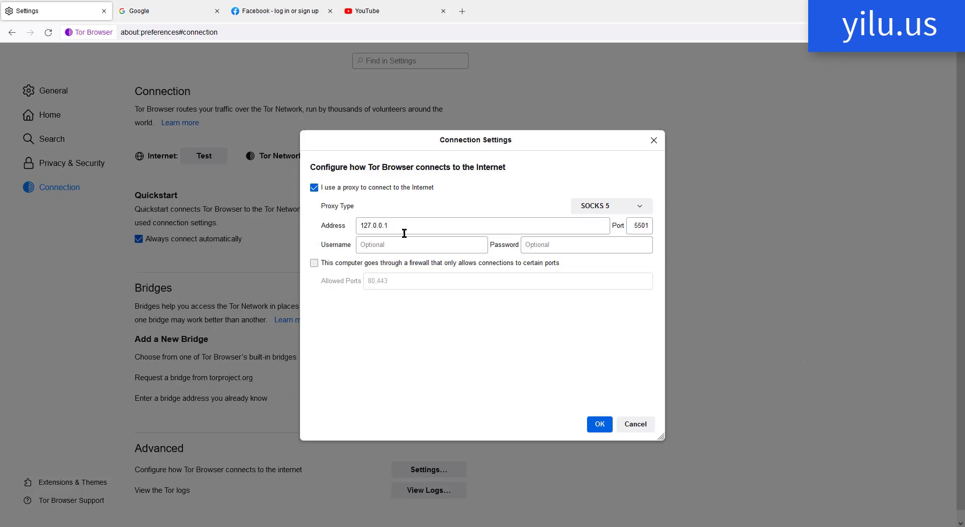
left_click(420, 221)
key("ctrl+a")
key("ctrl+v")
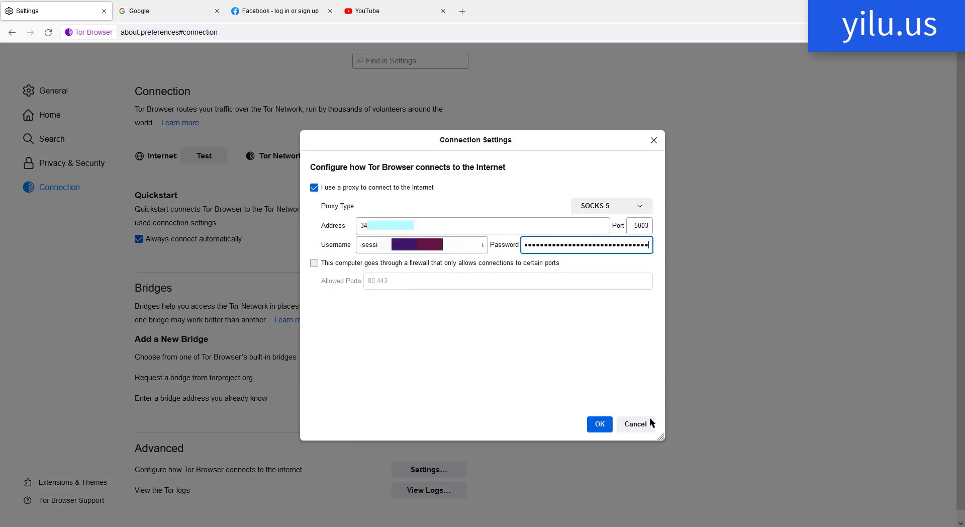
left_click(599, 424)
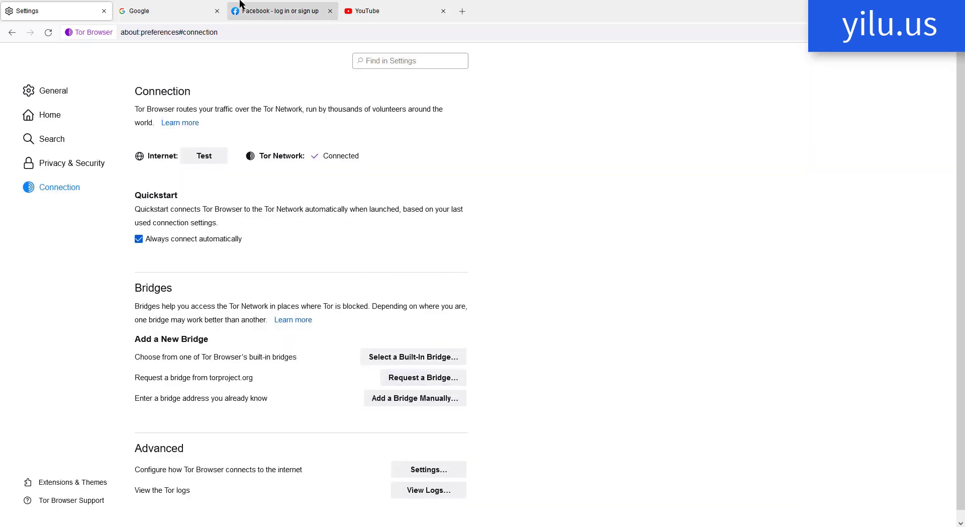
- Reload the Google, Facebook and YouTube pages through the directly entered residential proxy
left_click(168, 8)
left_click(48, 33)
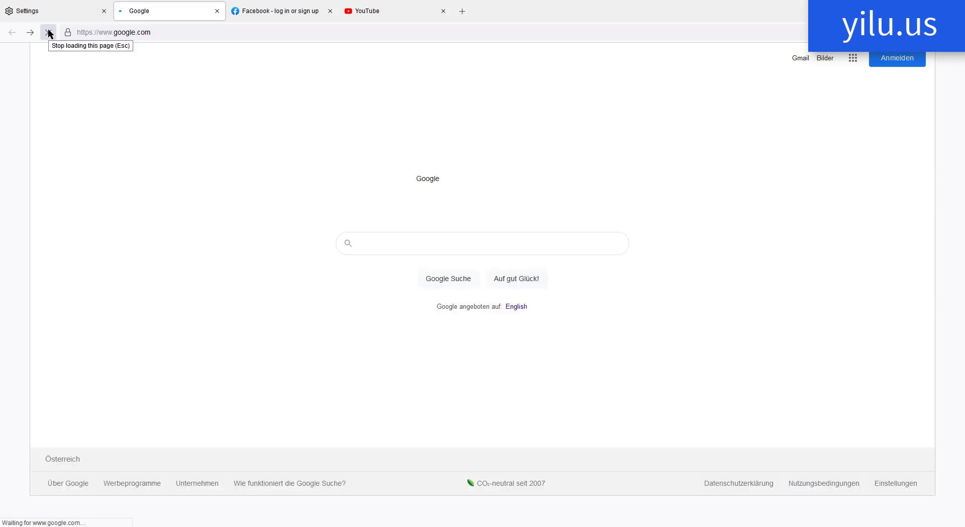
left_click(301, 8)
left_click(49, 32)
left_click(341, 15)
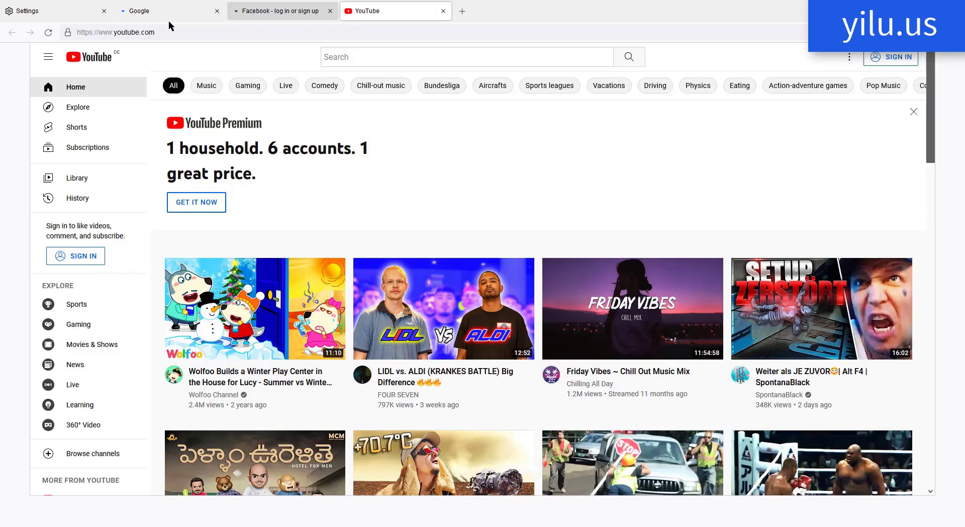
left_click(48, 32)
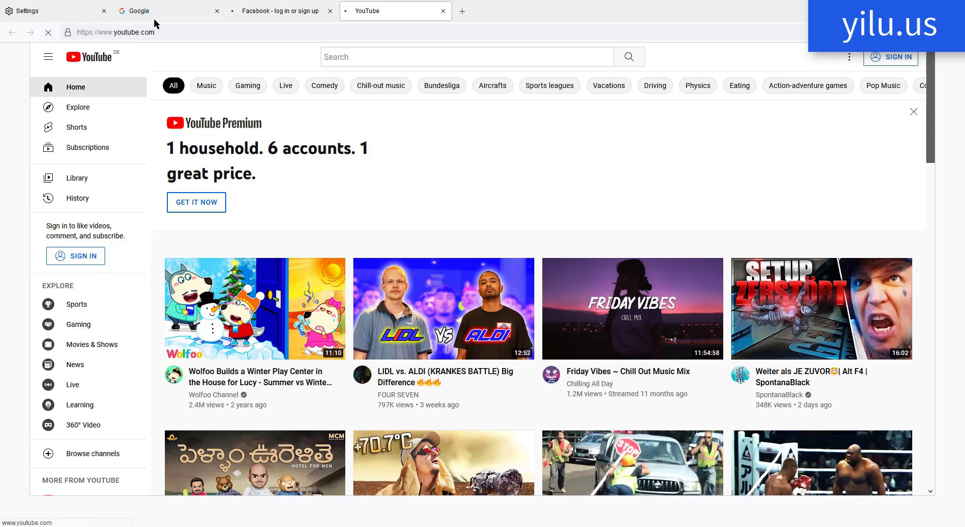
- Check the reloaded Google, Facebook and YouTube pages and view the Tor circuit for google.com
left_click(130, 11)
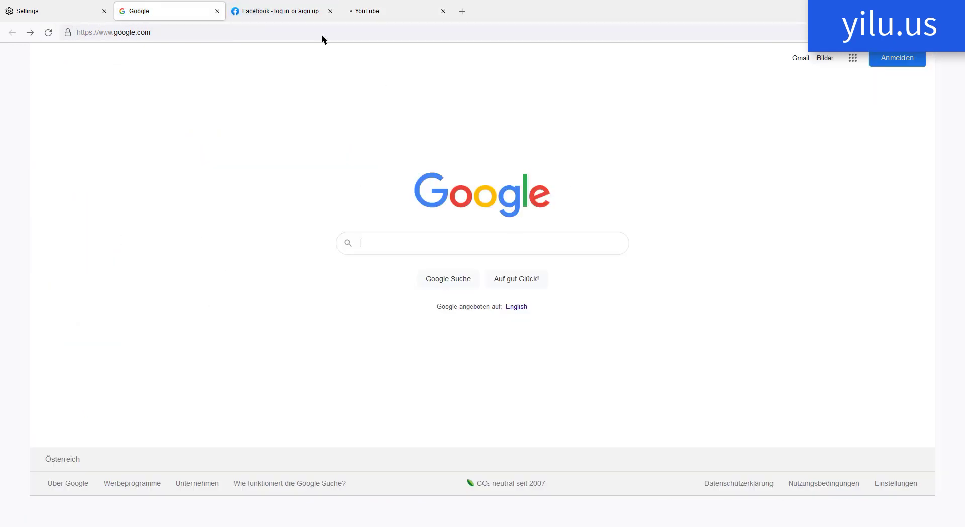
left_click(260, 8)
left_click(144, 7)
left_click(66, 31)
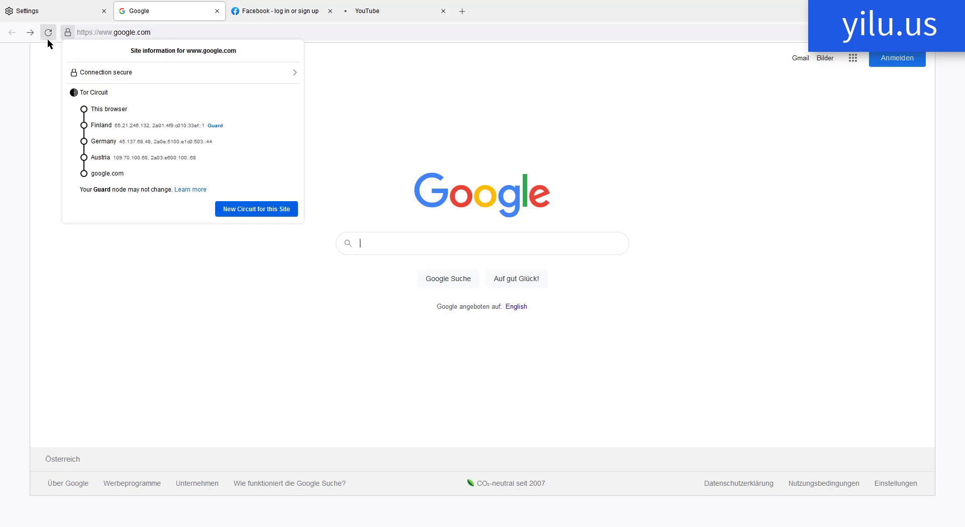
left_click(423, 115)
left_click(241, 16)
left_click(402, 7)
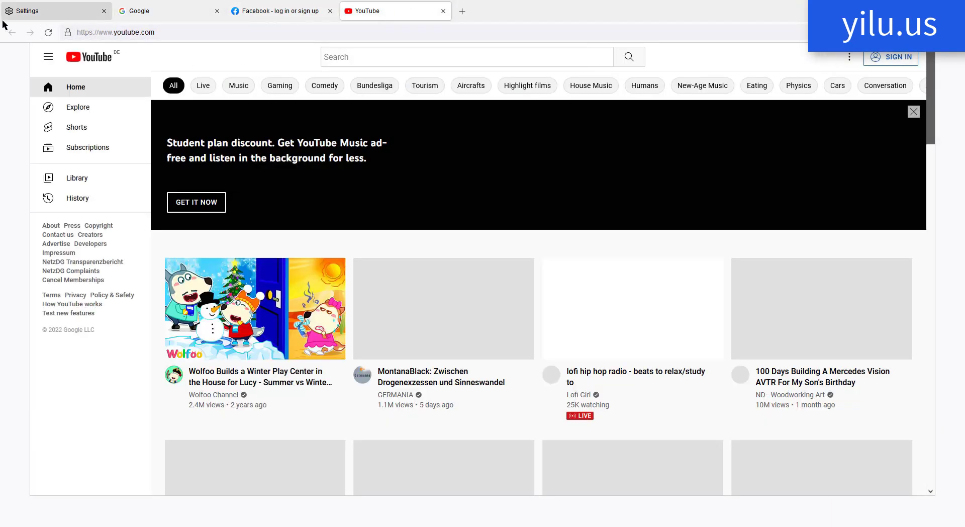
- Reopen the advanced connection settings, then switch to YiLu Proxy, forward the first Alpharetta IP to port 5502 and open the port forward list
left_click(2, 4)
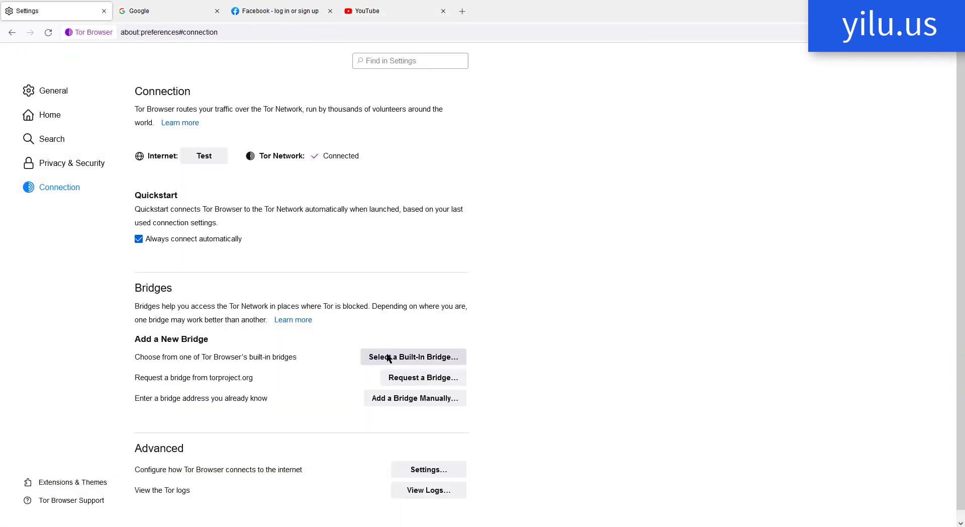
left_click(428, 469)
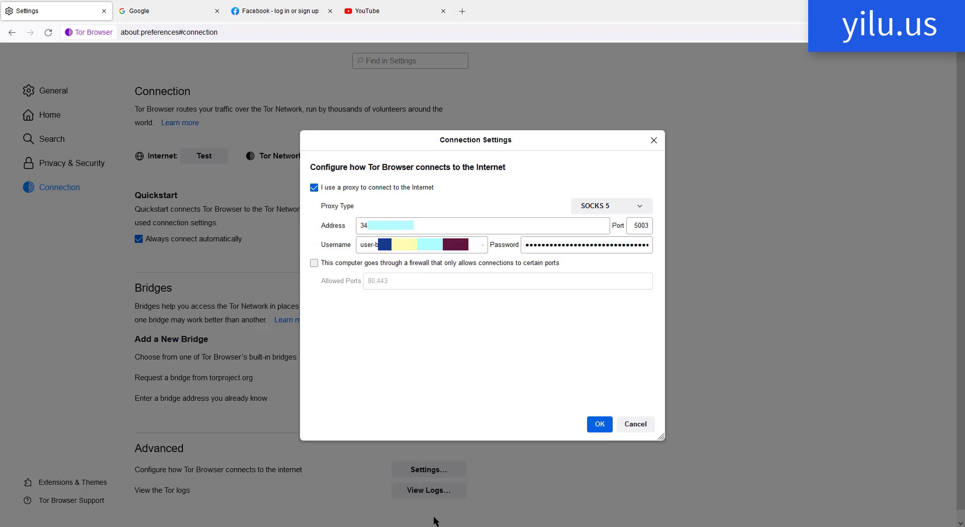
key("alt+Tab")
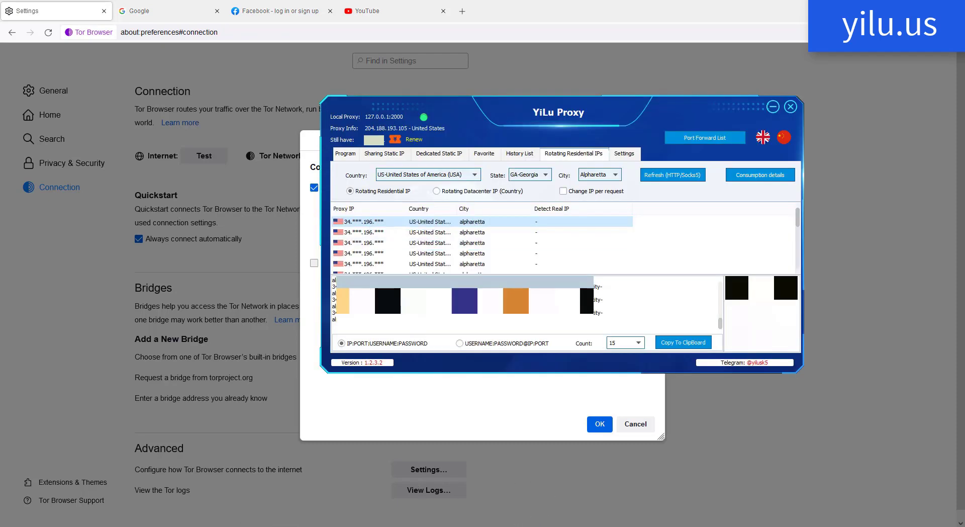
right_click(455, 222)
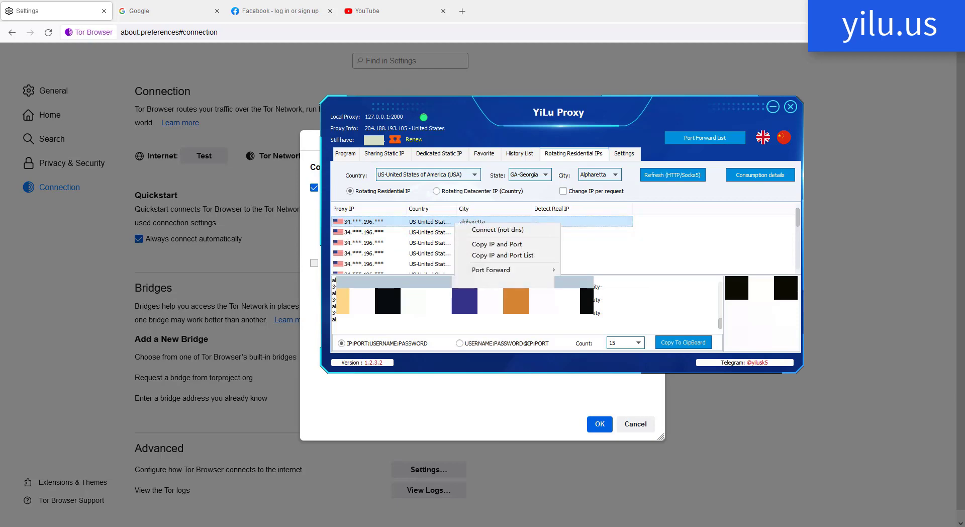
mouse_move(503, 270)
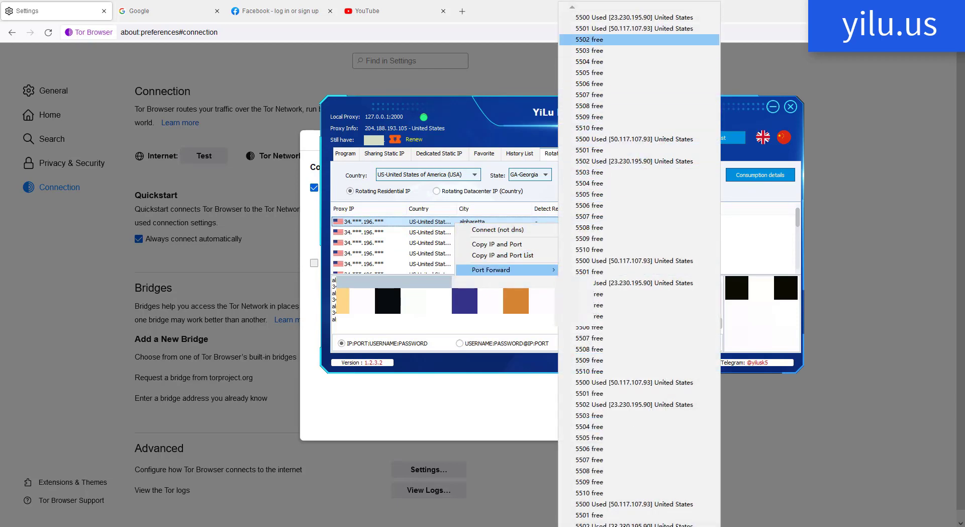
left_click(588, 39)
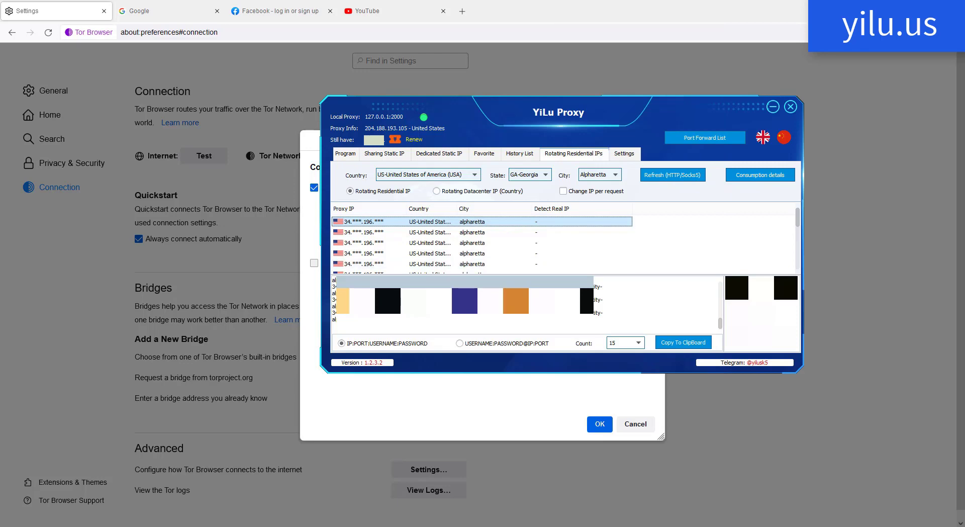
left_click(705, 137)
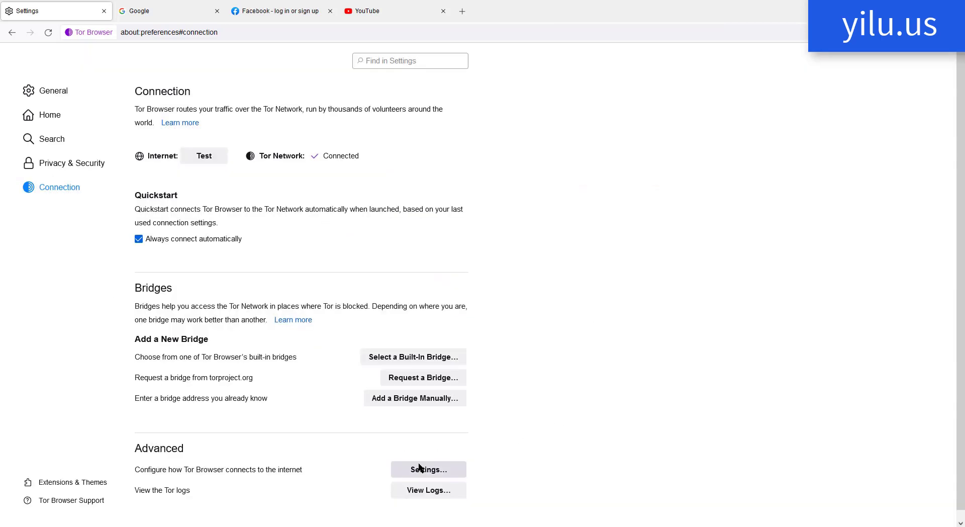
- Return to Tor Browser's advanced connection settings and clear the proxy username and password
left_click(420, 467)
triple_click(455, 242)
key("BackSpace")
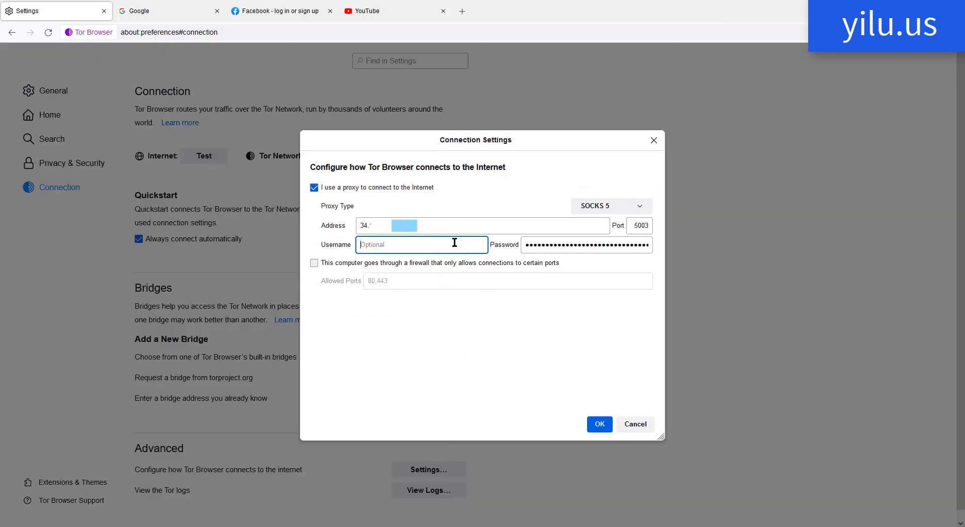
triple_click(542, 239)
key("BackSpace")
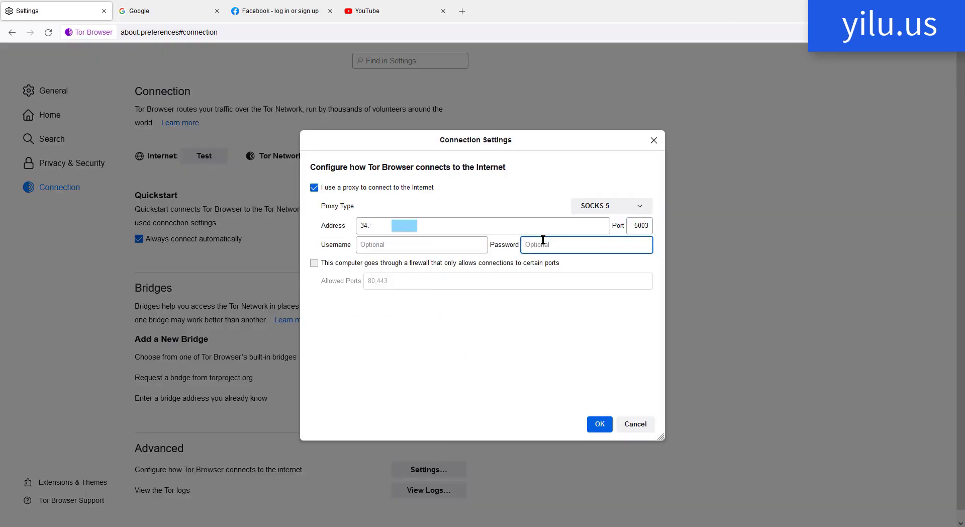
- Set the proxy to address 127.0.0.1, port 5502 and type HTTP / HTTPS, and save the connection settings
triple_click(493, 224)
key("BackSpace")
type("12")
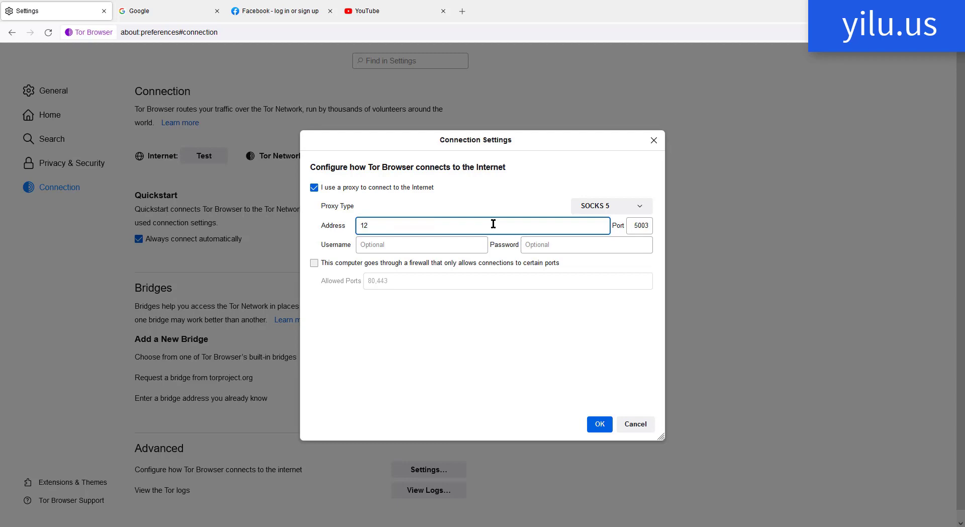
type("7.0.0.1")
triple_click(638, 225)
key("BackSpace")
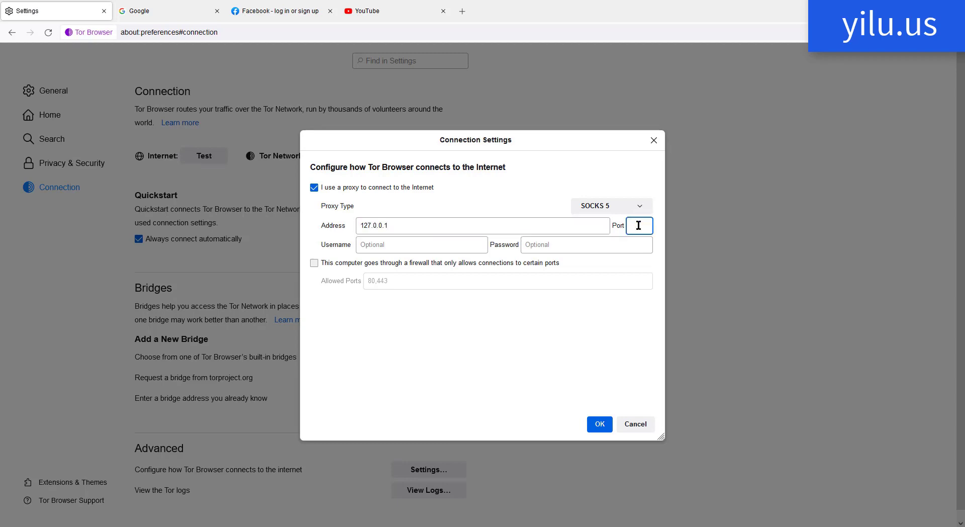
left_click(597, 207)
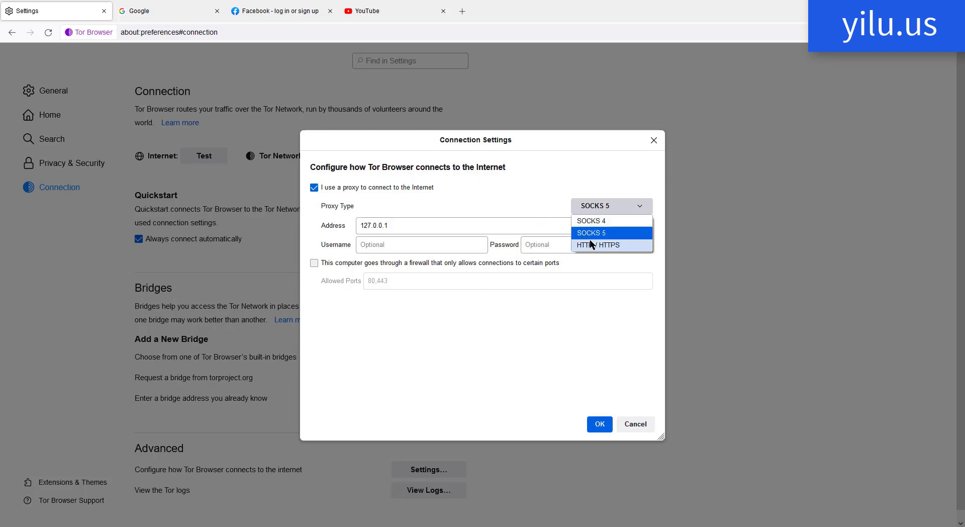
left_click(591, 245)
left_click(599, 211)
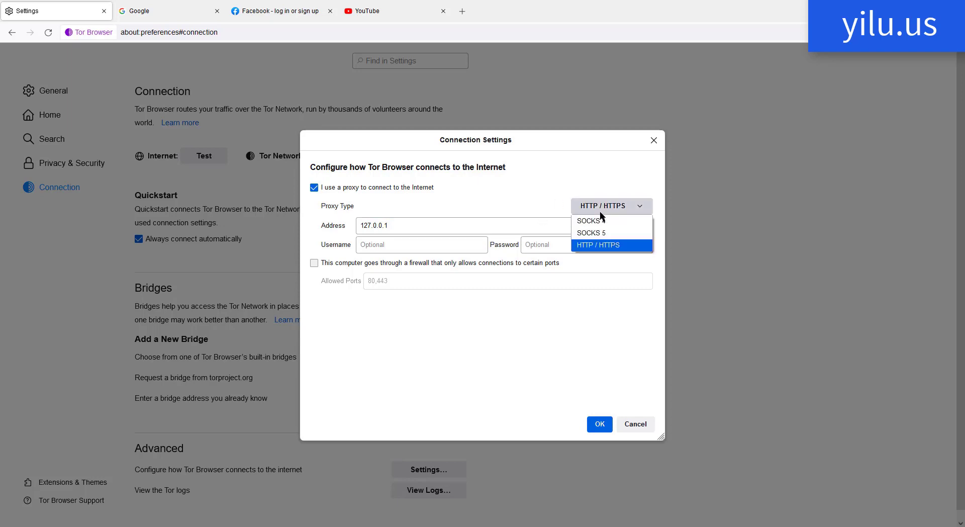
left_click(597, 249)
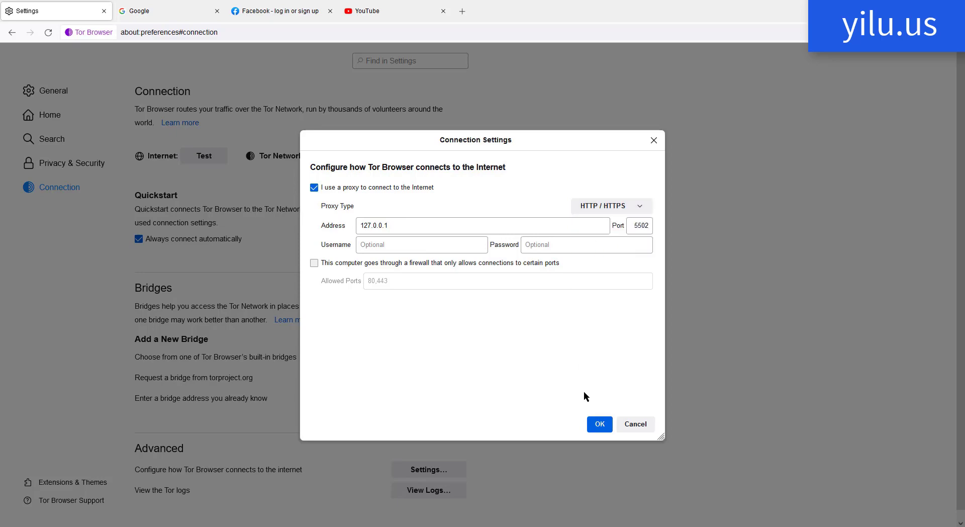
left_click(599, 424)
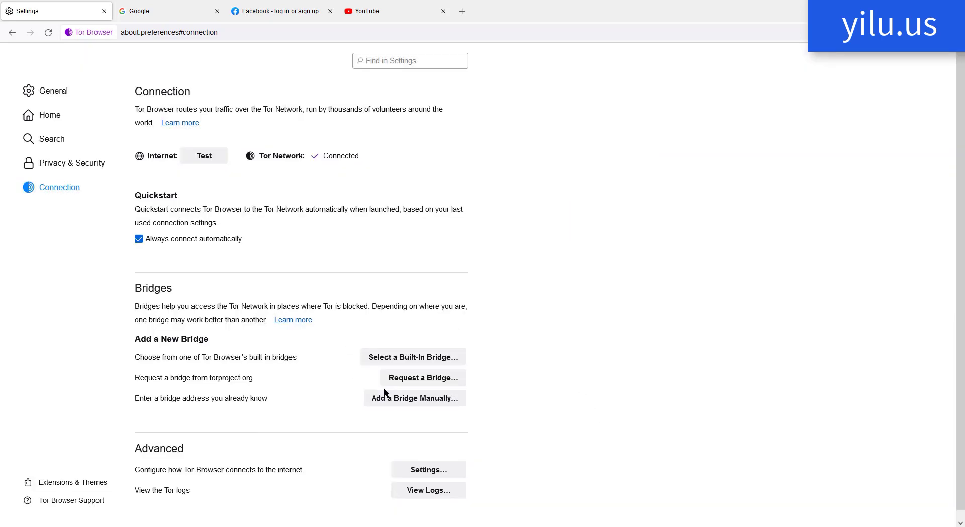
- Reload the Google, Facebook and YouTube tabs through forwarded port 5502
left_click(138, 15)
left_click(48, 33)
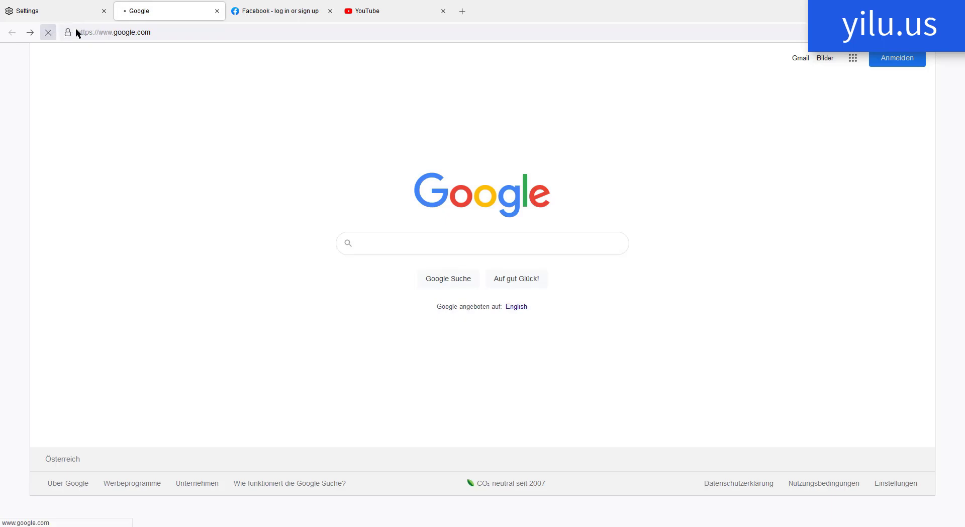
left_click(271, 11)
left_click(48, 32)
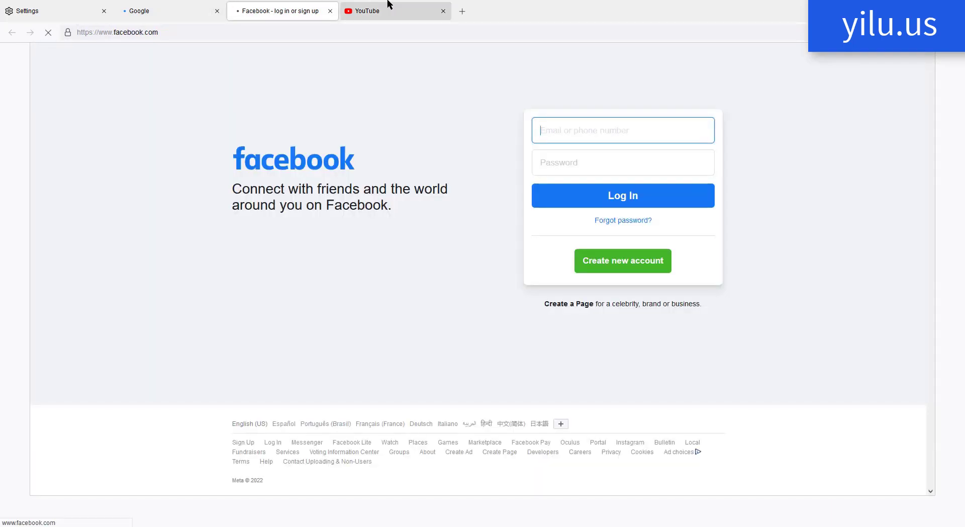
left_click(387, 4)
left_click(49, 32)
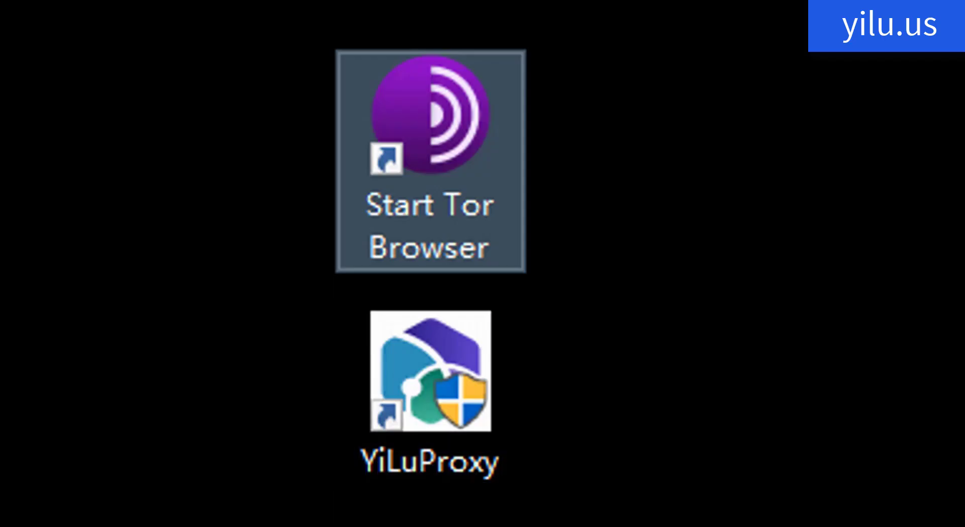